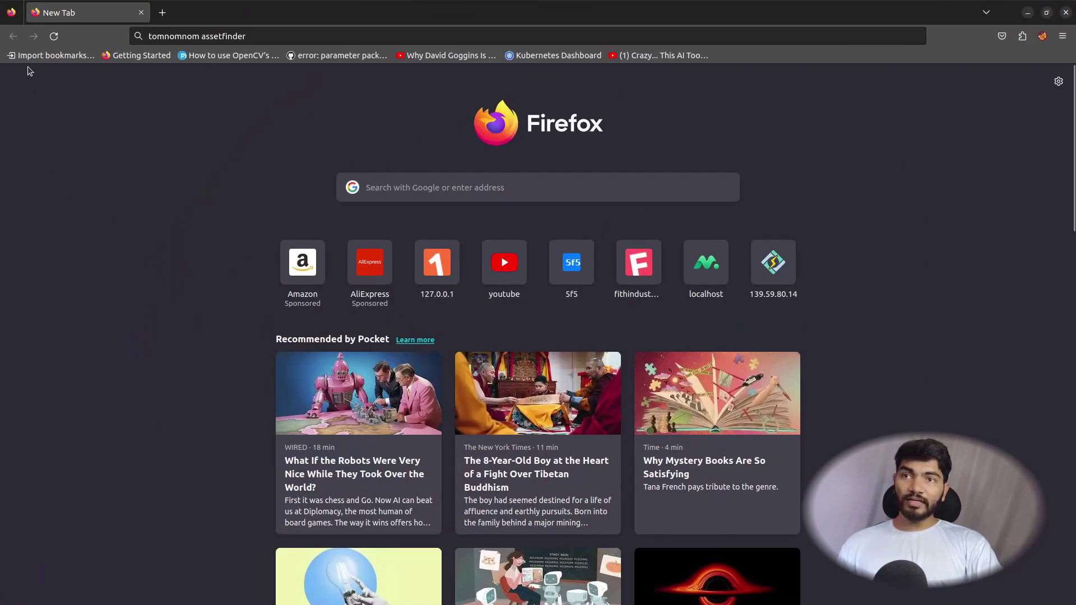
Search the web for "tomnomnom assetfinder" and open the tool's GitHub repository.
{"action": "left_click", "coordinate": [281, 37]}
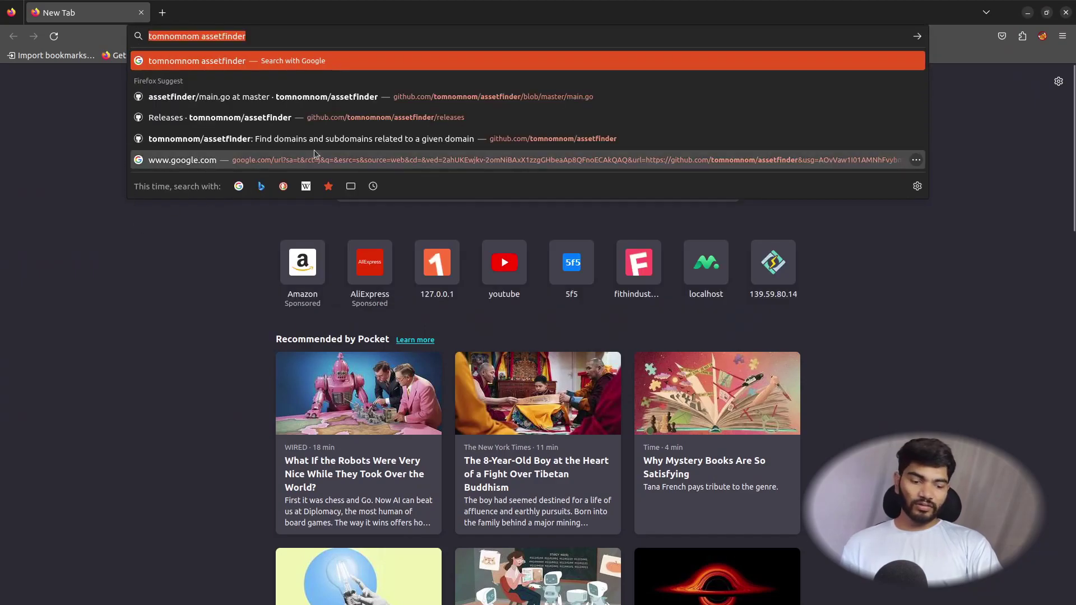
{"action": "key", "text": "Return"}
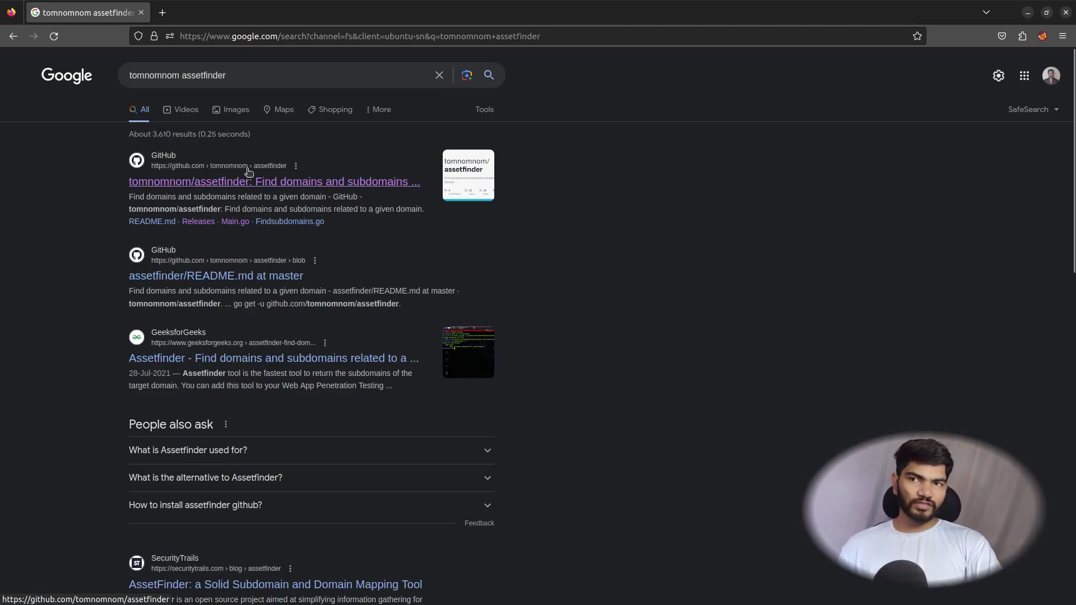
{"action": "left_click", "coordinate": [229, 182]}
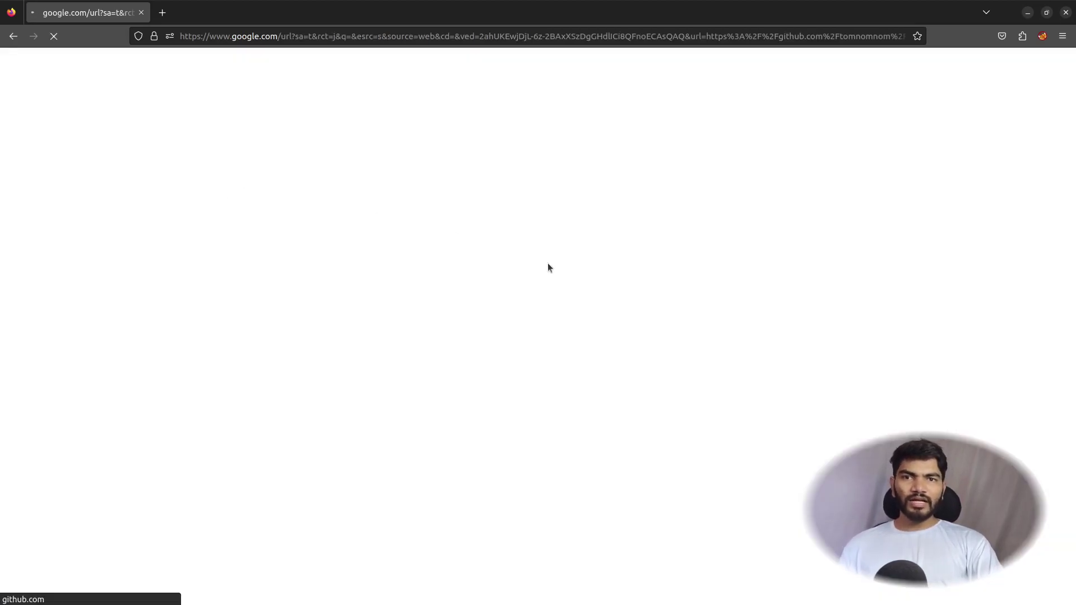
Examine the assetfinder README, including its supported sources and the Go install command.
{"action": "scroll", "coordinate": [193, 311], "scroll_direction": "down", "scroll_amount": 10}
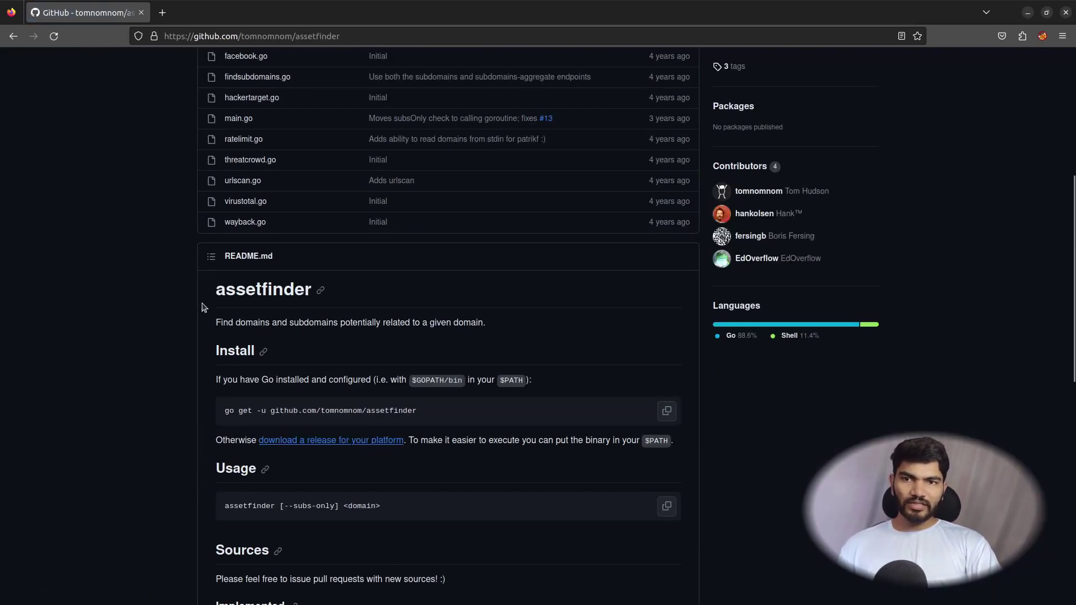
{"action": "scroll", "coordinate": [203, 315], "scroll_direction": "down", "scroll_amount": 1}
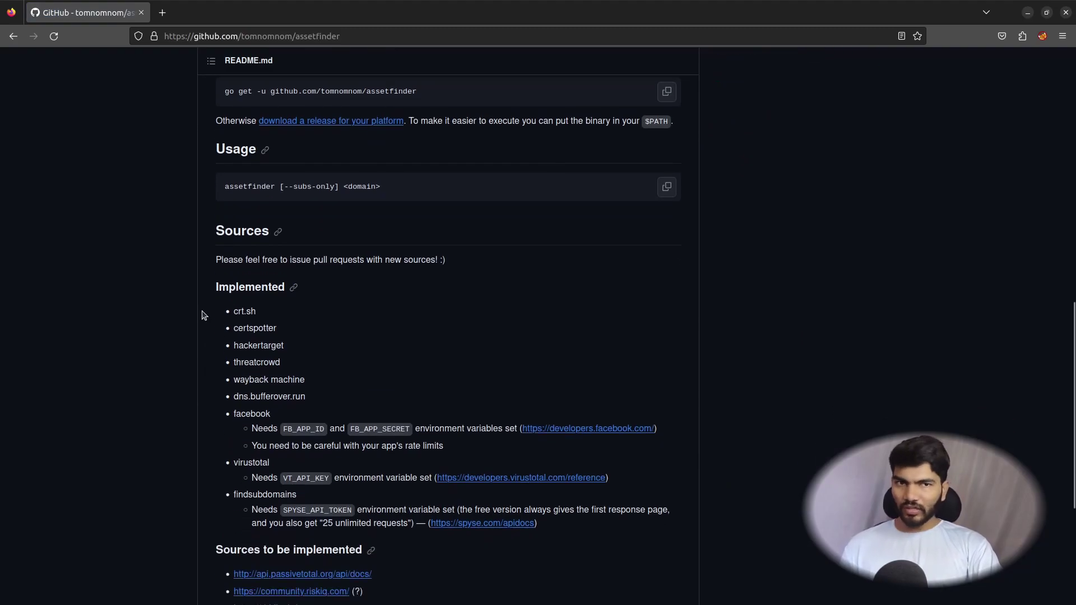
{"action": "scroll", "coordinate": [192, 296], "scroll_direction": "up", "scroll_amount": 5}
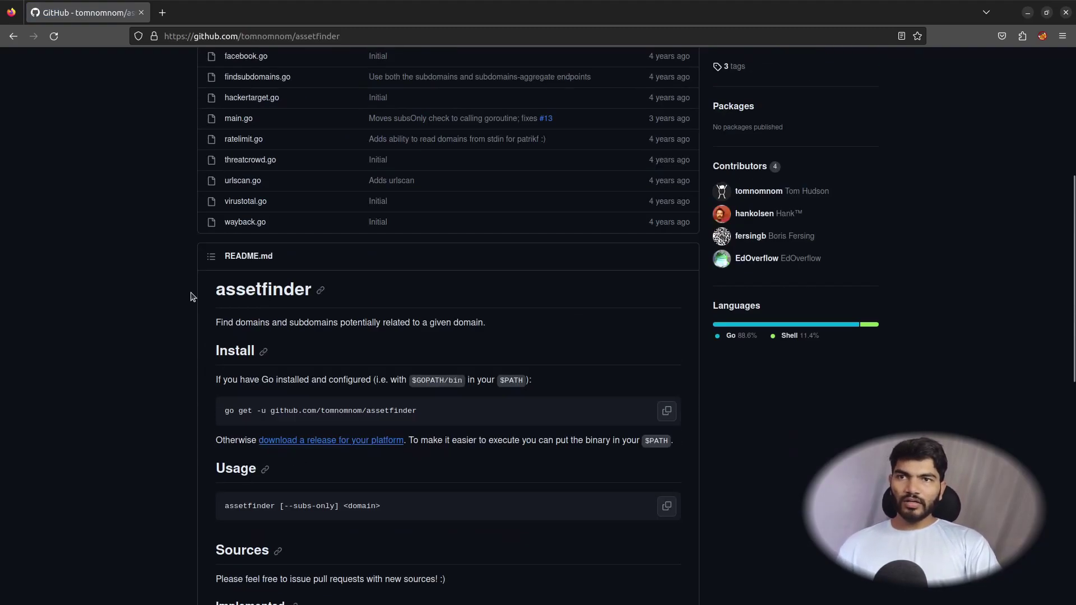
{"action": "scroll", "coordinate": [191, 296], "scroll_direction": "up", "scroll_amount": 5}
{"action": "left_click_drag", "start_coordinate": [152, 230], "coordinate": [15, 396]}
{"action": "left_click", "coordinate": [15, 397]}
{"action": "scroll", "coordinate": [163, 361], "scroll_direction": "down", "scroll_amount": 5}
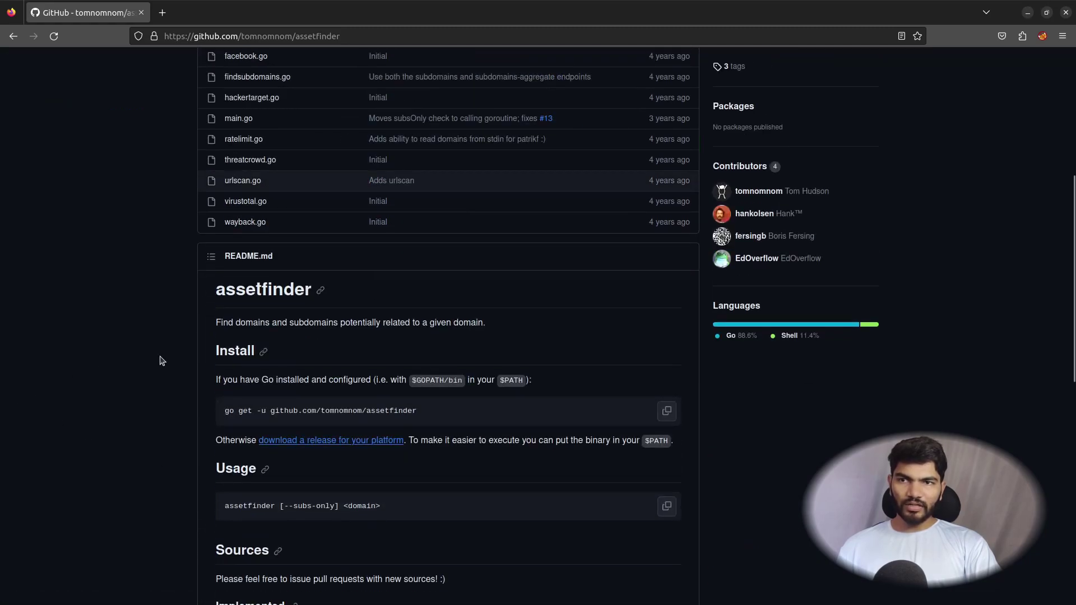
{"action": "scroll", "coordinate": [162, 360], "scroll_direction": "down", "scroll_amount": 2}
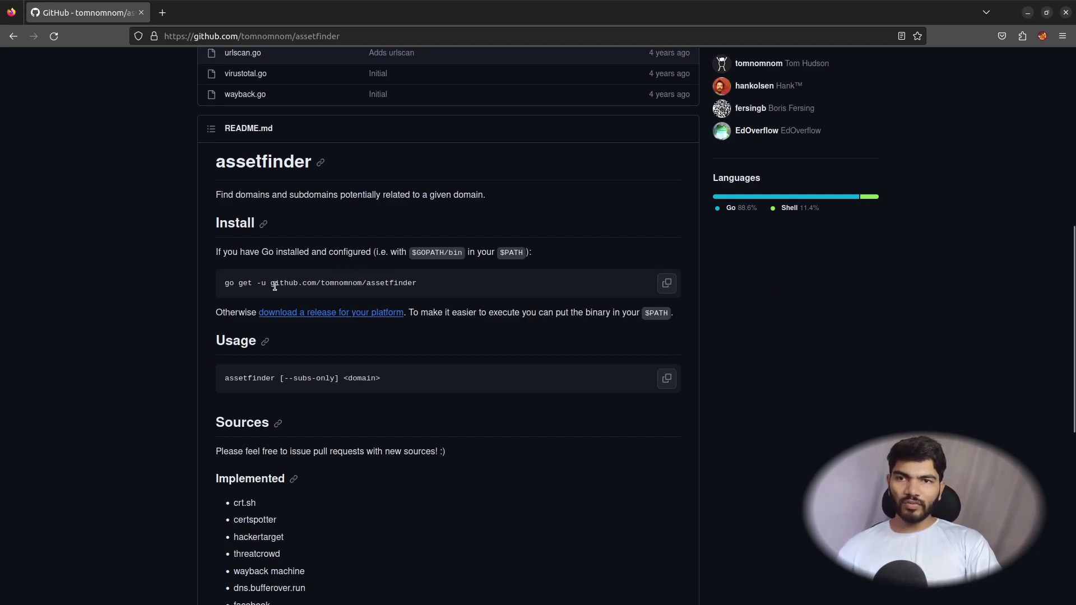
{"action": "left_click_drag", "start_coordinate": [219, 286], "coordinate": [365, 295]}
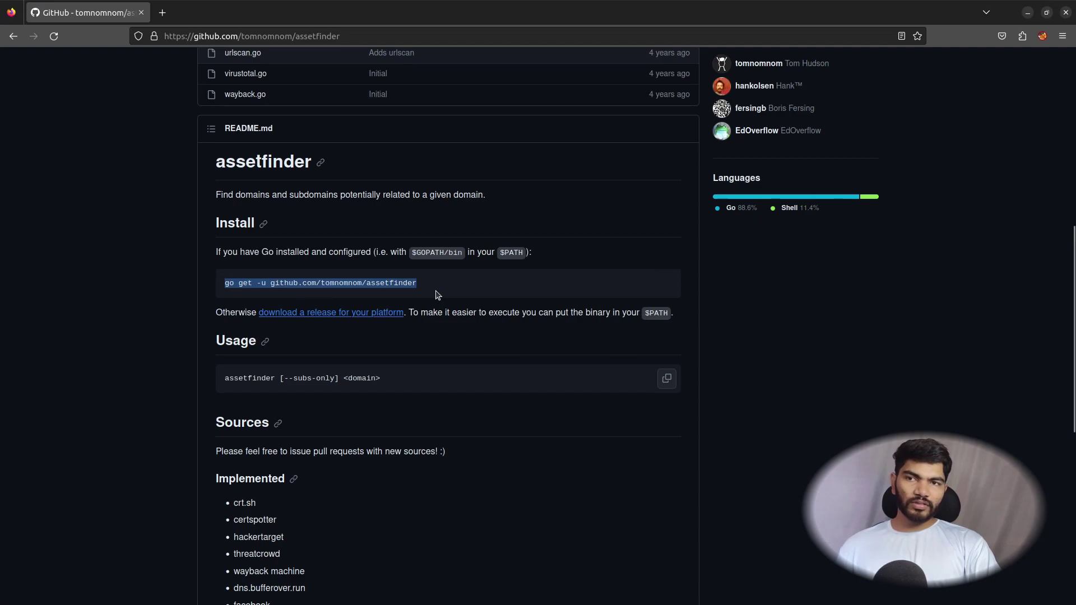
{"action": "left_click", "coordinate": [474, 290]}
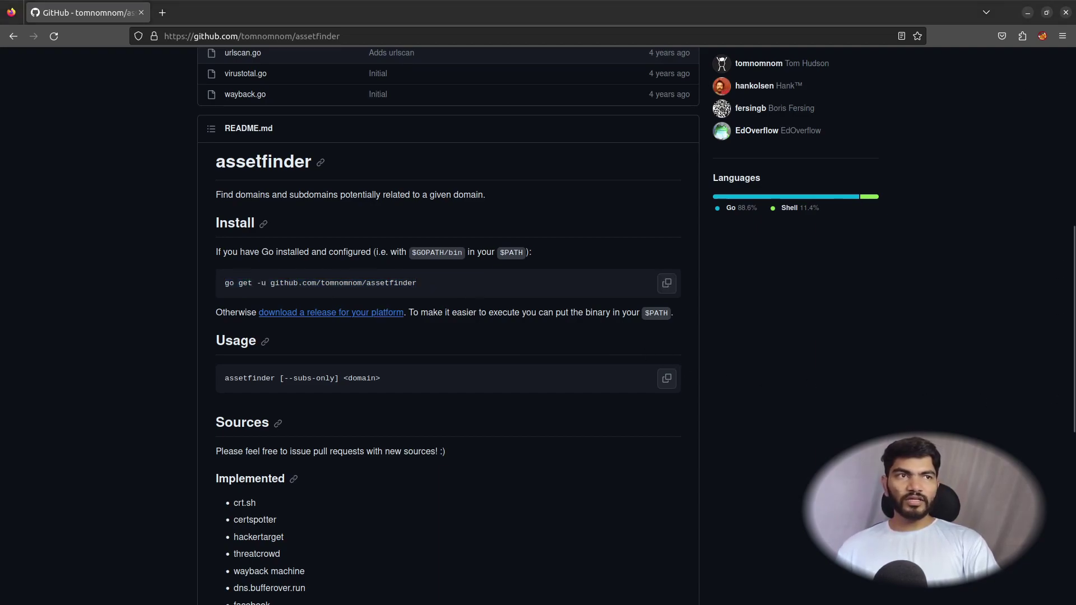
Open a terminal with enlarged text and run go without arguments to check that Go is installed.
{"action": "key", "text": "ctrl+alt+t"}
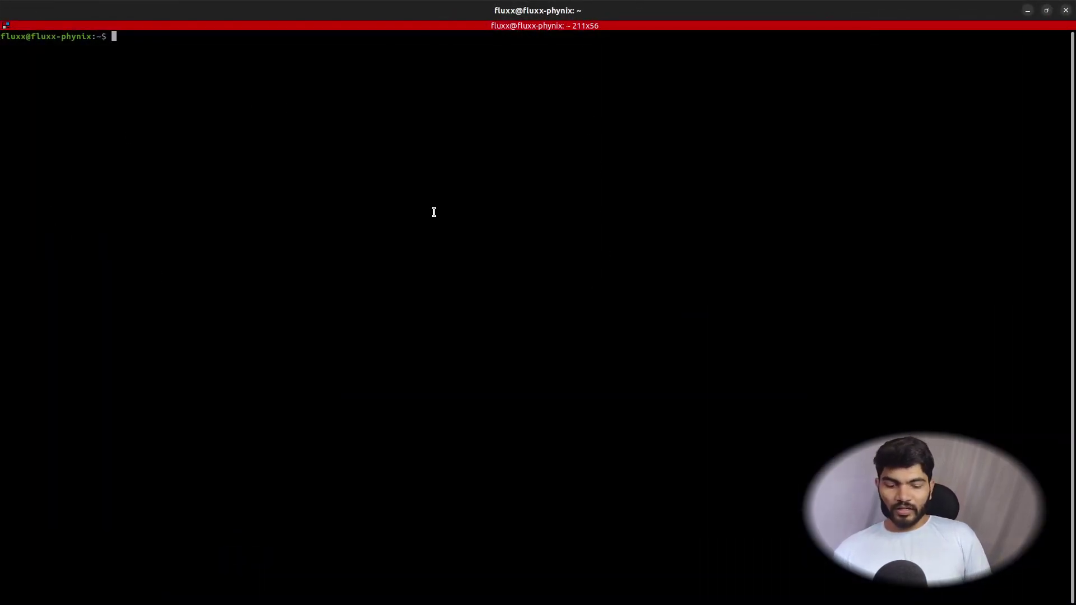
{"action": "key", "text": "ctrl+plus"}
{"action": "key", "text": "ctrl+plus"}
{"action": "key", "text": "ctrl+plus"}
{"action": "key", "text": "ctrl+plus"}
{"action": "key", "text": "ctrl+plus"}
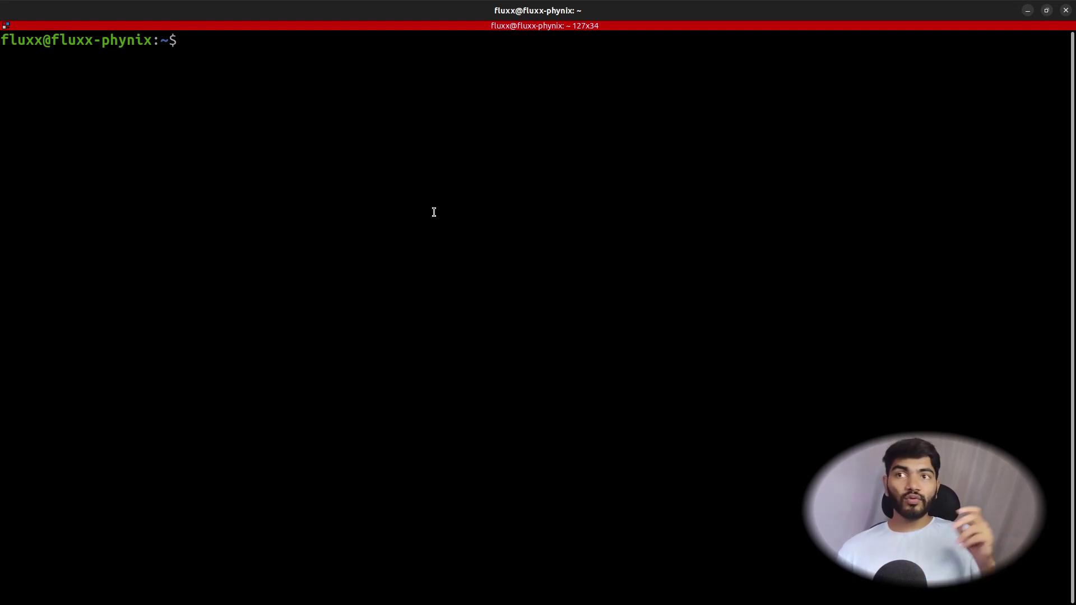
{"action": "type", "text": "goi"}
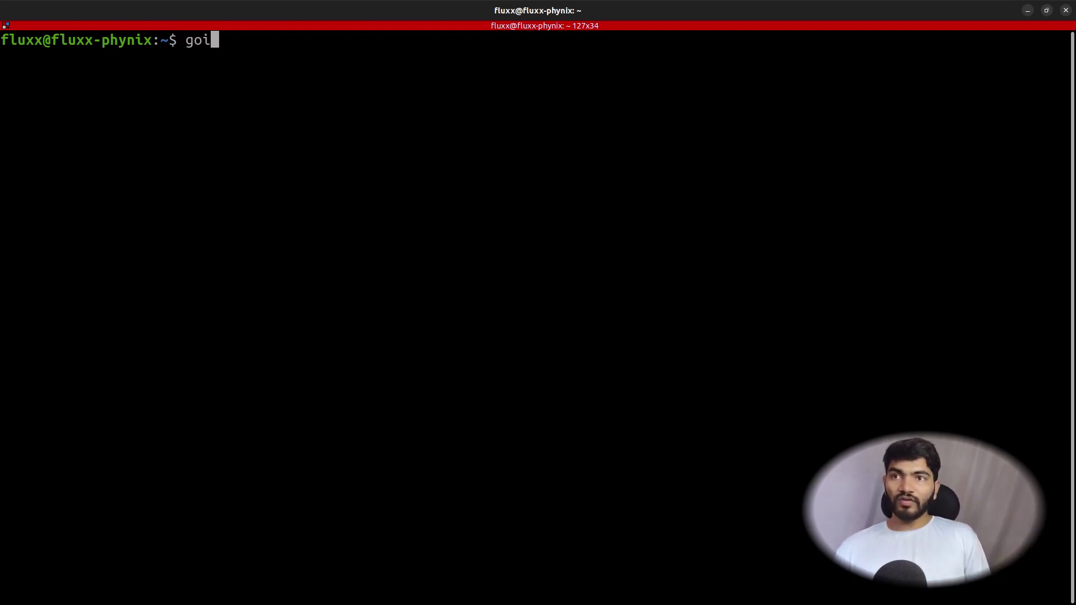
{"action": "key", "text": "Return"}
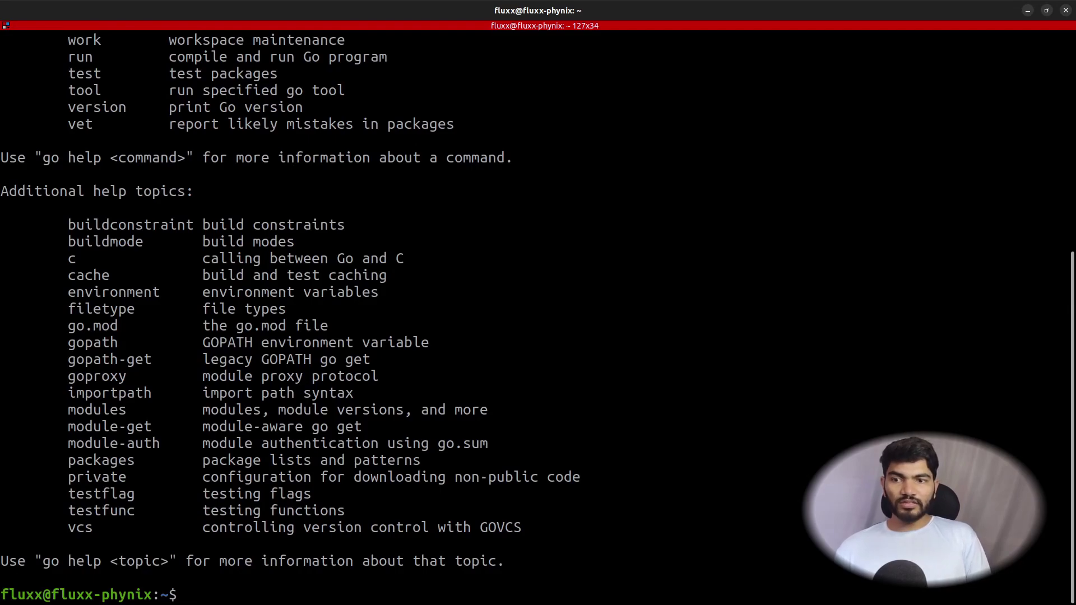
{"action": "type", "text": "sud"}
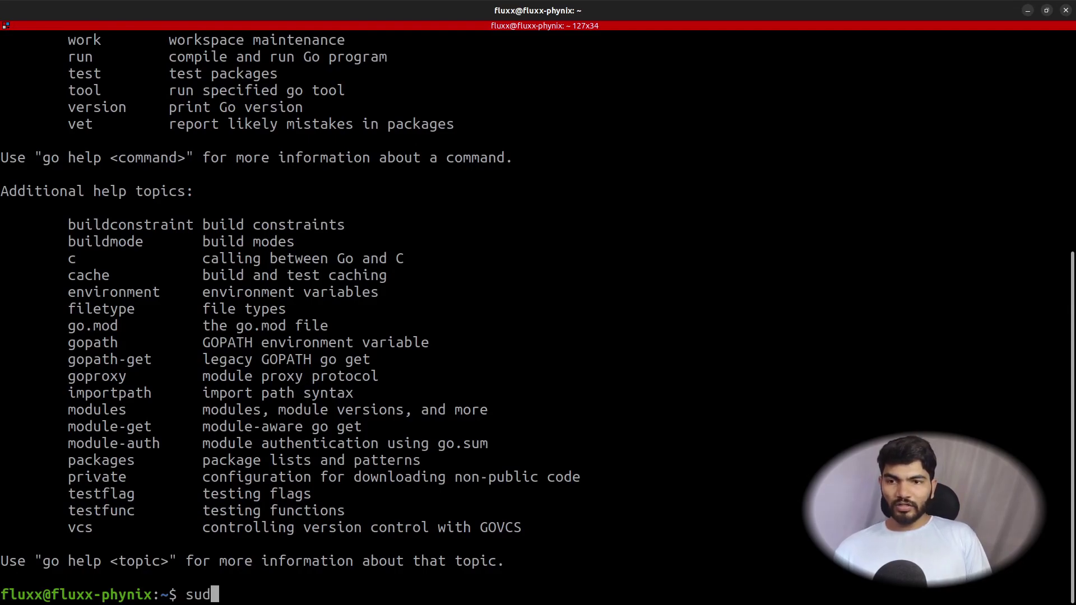
{"action": "type", "text": "o ap"}
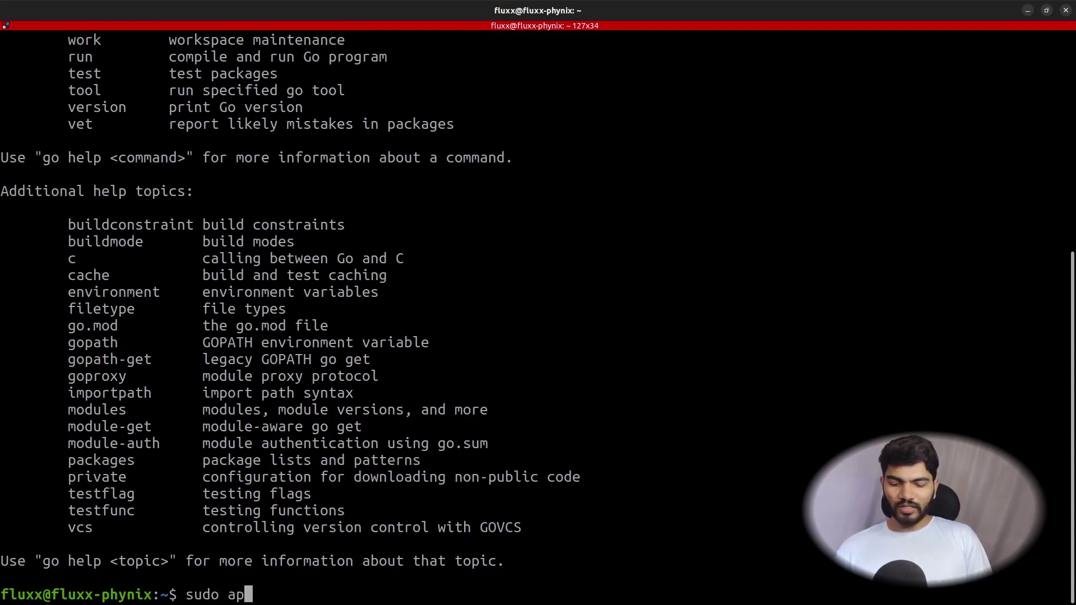
{"action": "type", "text": "t install golan"}
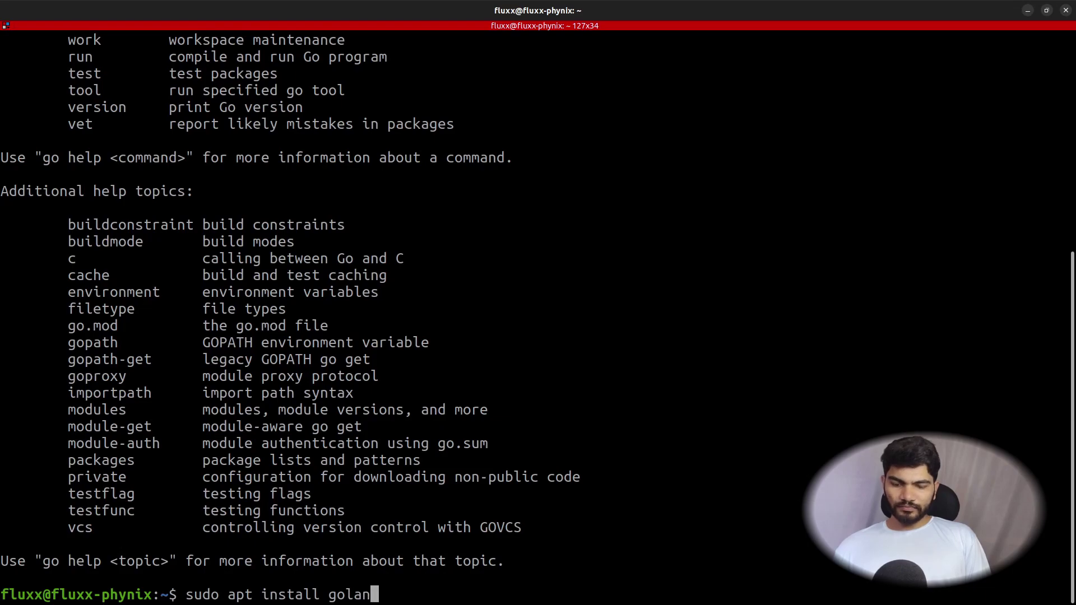
{"action": "type", "text": "g"}
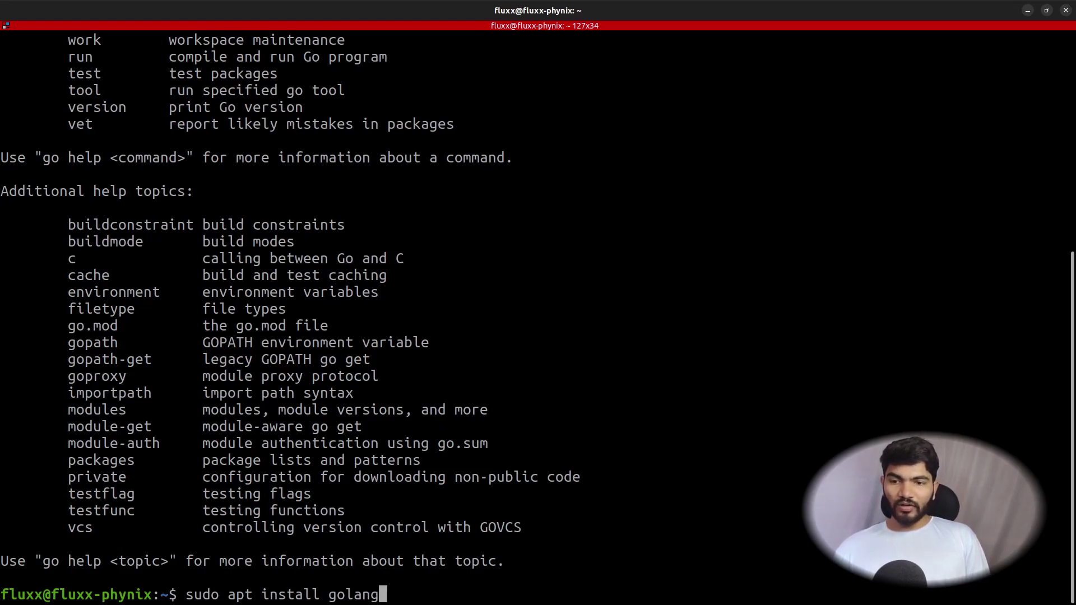
{"action": "key", "text": "ctrl+c"}
{"action": "key", "text": "ctrl+c"}
{"action": "key", "text": "ctrl+c"}
Run go without arguments again to view its help, and clear the terminal.
{"action": "type", "text": "go"}
{"action": "key", "text": "Return"}
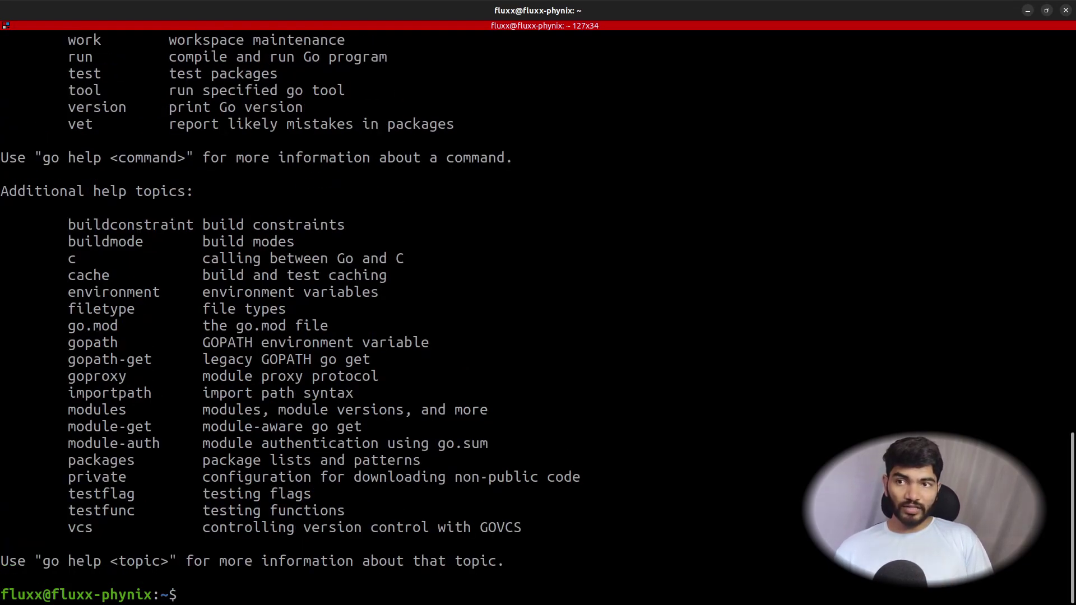
{"action": "type", "text": "clear"}
{"action": "key", "text": "Return"}
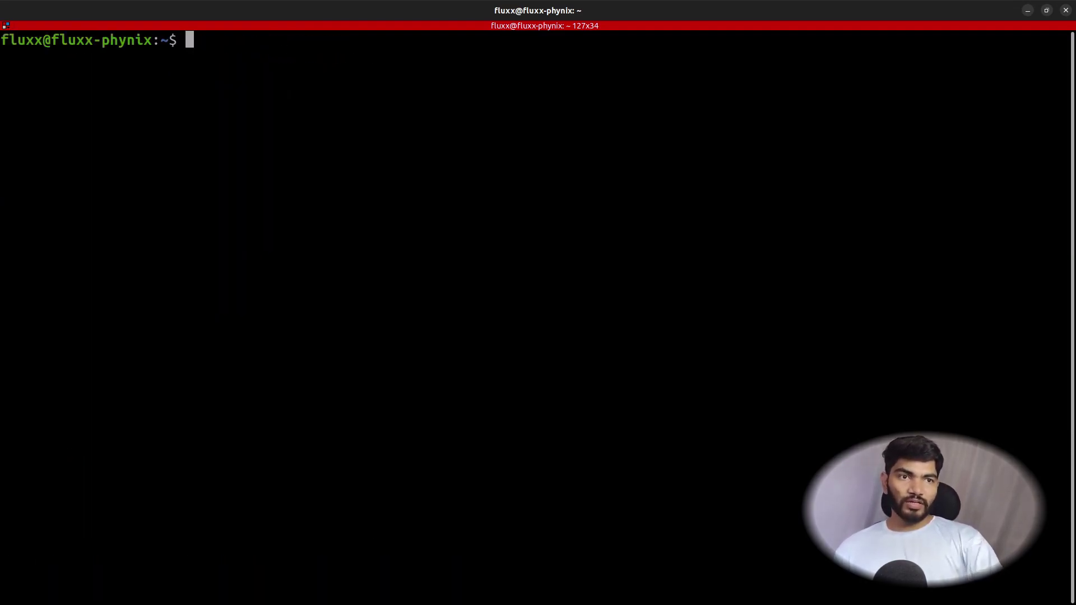
Copy the install command from the GitHub README and try running go get -u github.com/tomnomnom/assetfinder in the terminal.
{"action": "key", "text": "alt+Tab"}
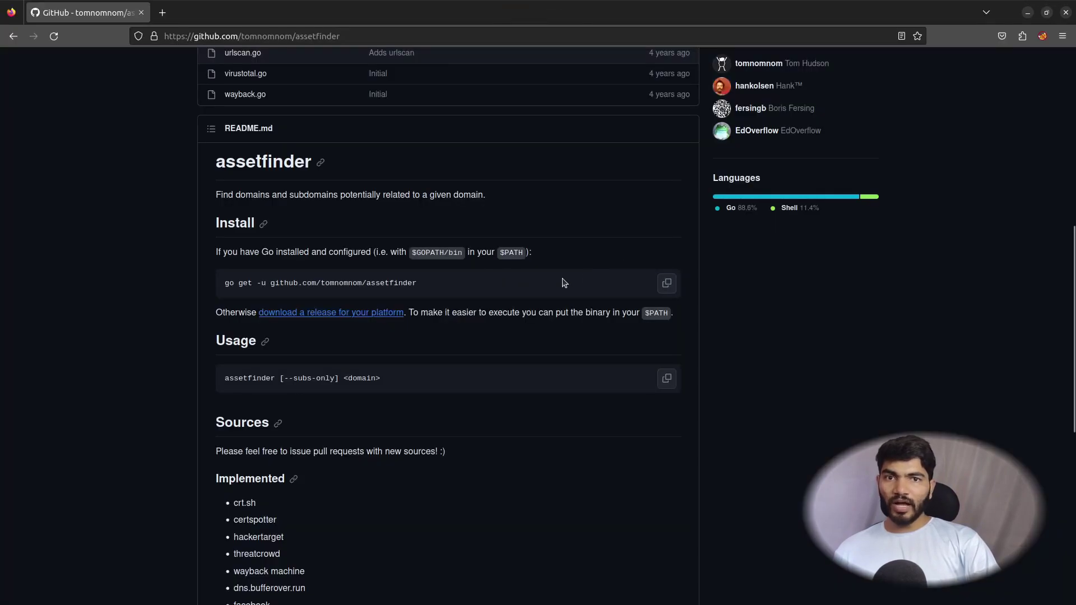
{"action": "left_click", "coordinate": [667, 284]}
{"action": "left_click", "coordinate": [1028, 12]}
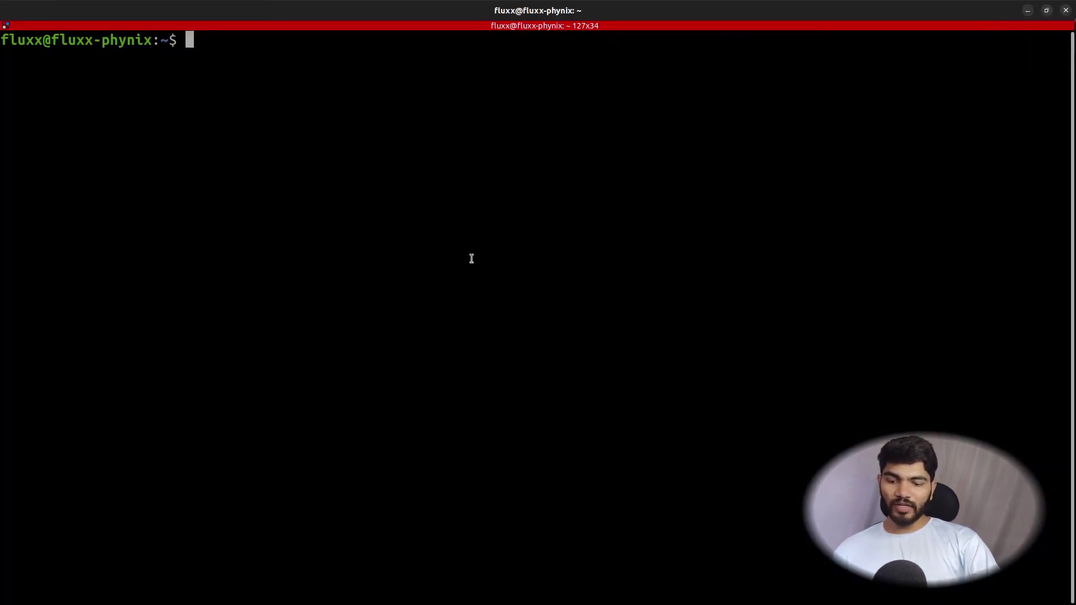
{"action": "key", "text": "ctrl+shift+v"}
{"action": "key", "text": "Return"}
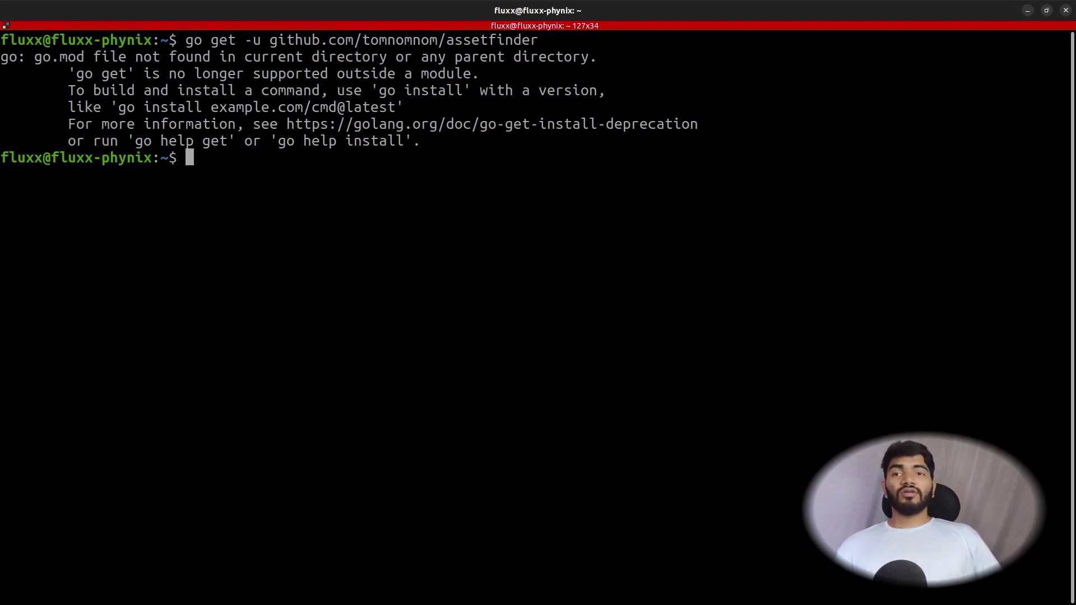
{"action": "key", "text": "Up"}
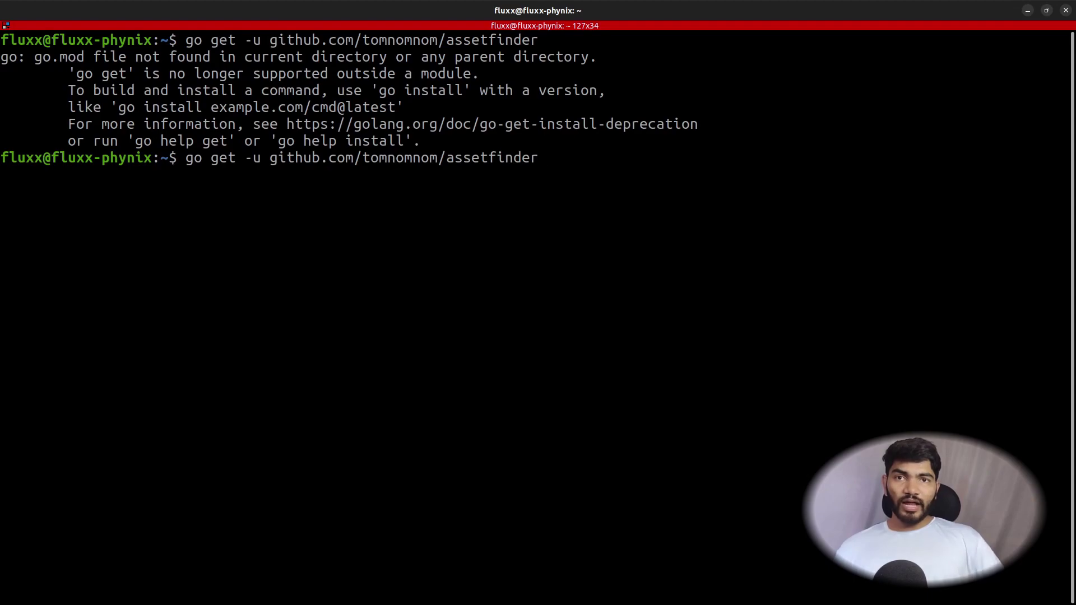
{"action": "left_click_drag", "start_coordinate": [337, 107], "coordinate": [397, 101]}
{"action": "middle_click", "coordinate": [396, 97]}
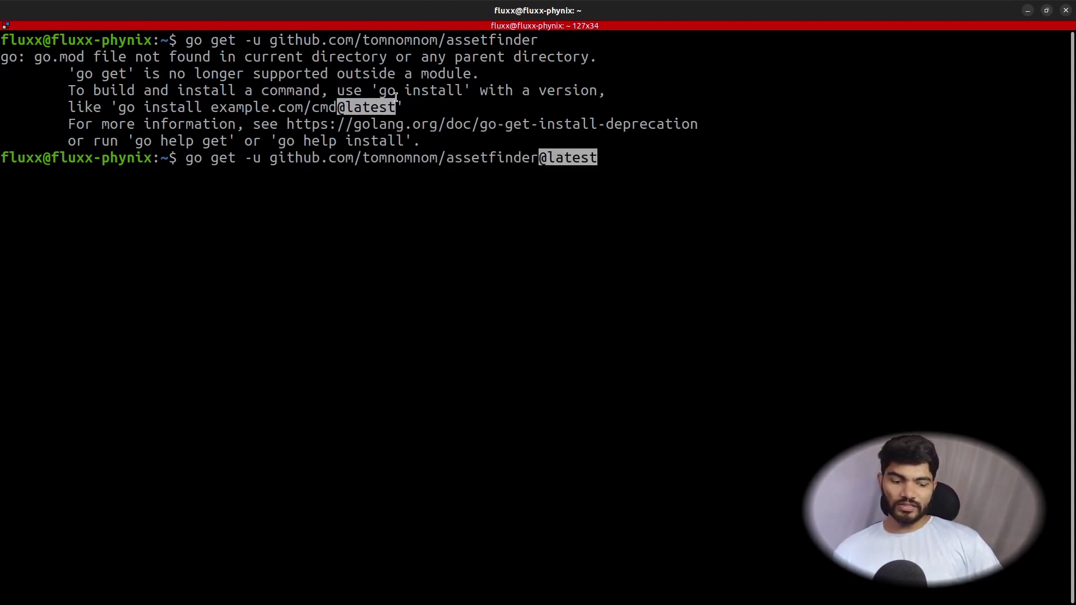
Replace get -u with install in the recalled command and run go install github.com/tomnomnom/assetfinder@latest.
{"action": "key", "text": "Left"}
{"action": "key", "text": "Left"}
{"action": "key", "text": "Left"}
{"action": "key", "text": "Left"}
{"action": "key", "text": "Left"}
{"action": "key", "text": "Left"}
{"action": "key", "text": "Left"}
{"action": "key", "text": "Left"}
{"action": "key", "text": "Left"}
{"action": "key", "text": "Left"}
{"action": "key", "text": "Left"}
{"action": "key", "text": "Left"}
{"action": "key", "text": "Left"}
{"action": "key", "text": "Left"}
{"action": "key", "text": "Left"}
{"action": "key", "text": "Left"}
{"action": "key", "text": "Left"}
{"action": "key", "text": "Left"}
{"action": "key", "text": "Left"}
{"action": "key", "text": "Left"}
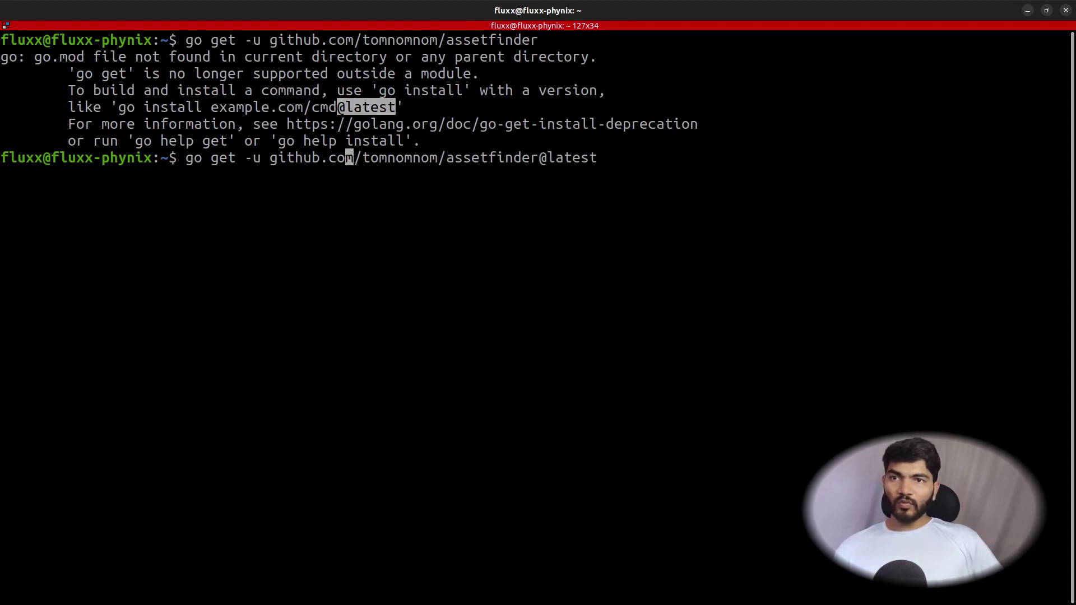
{"action": "key", "text": "Right"}
{"action": "key", "text": "BackSpace"}
{"action": "key", "text": "BackSpace"}
{"action": "key", "text": "BackSpace"}
{"action": "key", "text": "BackSpace"}
{"action": "key", "text": "BackSpace"}
{"action": "key", "text": "BackSpace"}
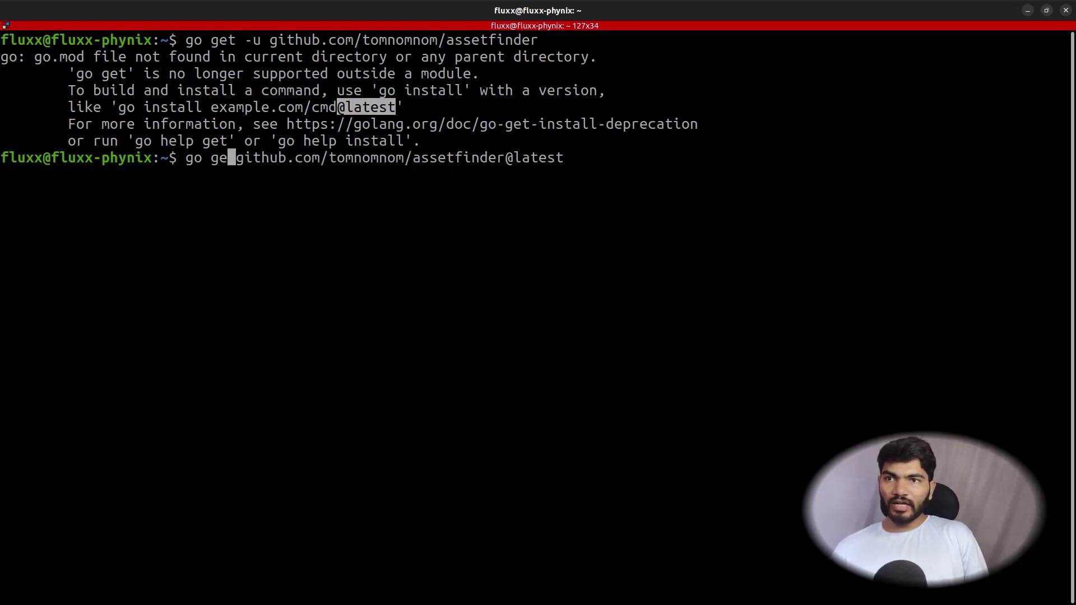
{"action": "type", "text": "install"}
{"action": "key", "text": "Return"}
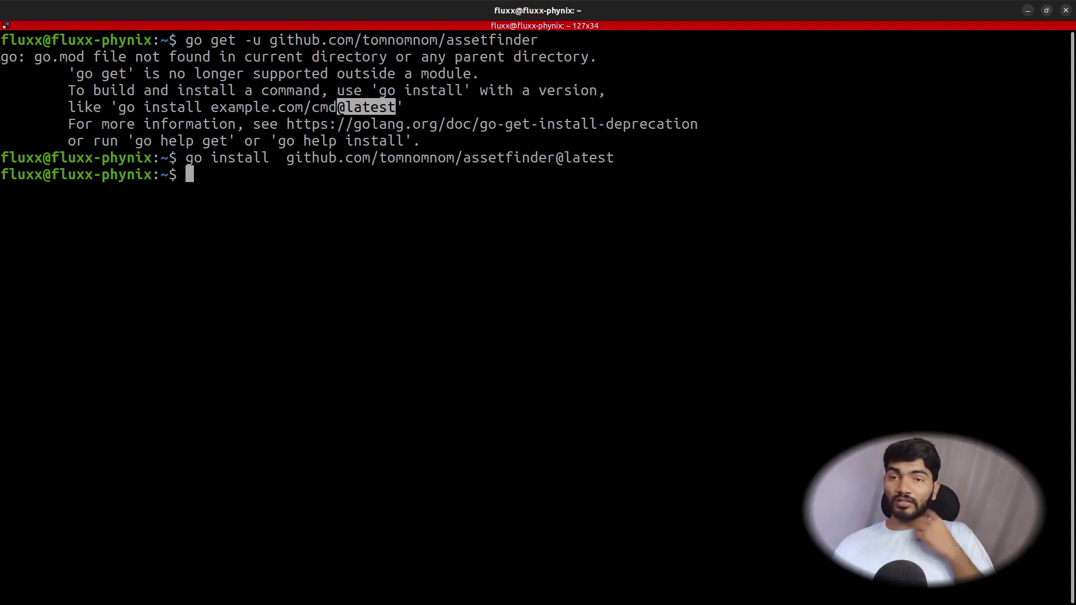
{"action": "type", "text": "asset"}
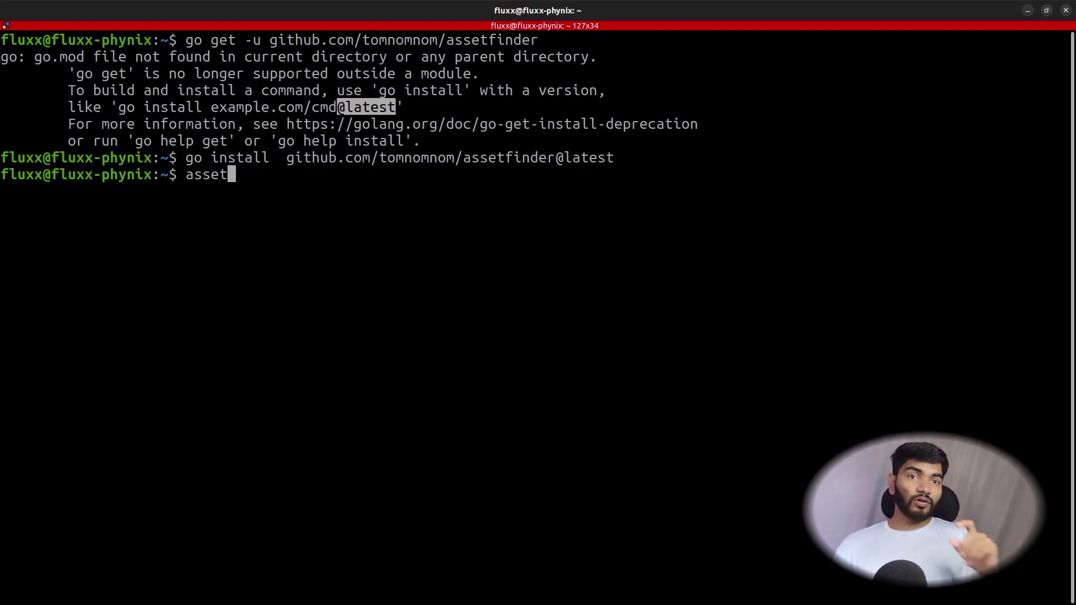
{"action": "key", "text": "ctrl+c"}
{"action": "key", "text": "ctrl+c"}
{"action": "key", "text": "ctrl+c"}
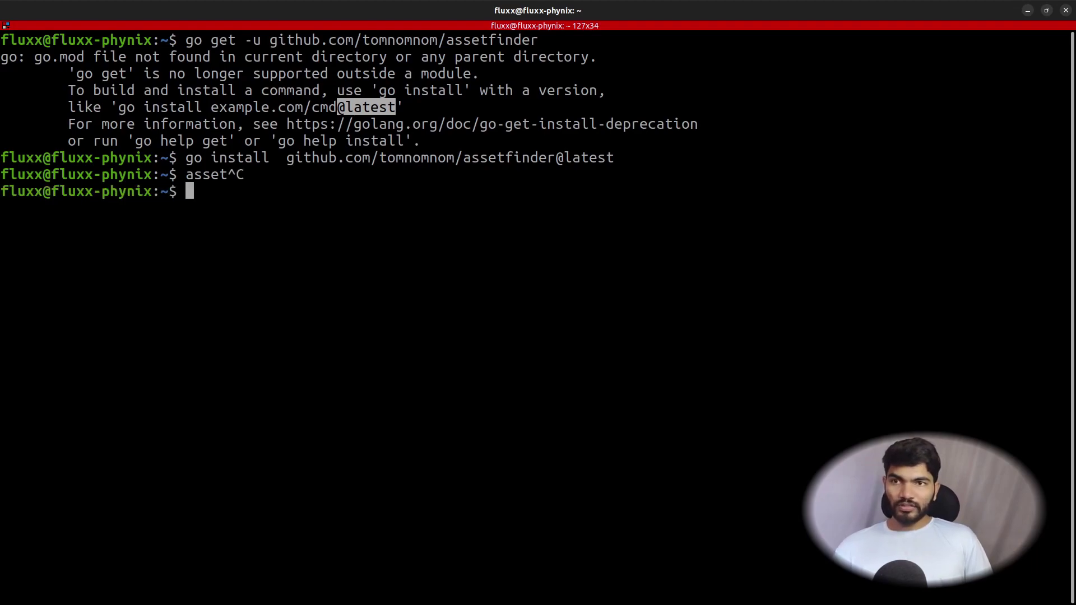
Change to the home directory with cd and clear the terminal.
{"action": "type", "text": "cd"}
{"action": "key", "text": "Return"}
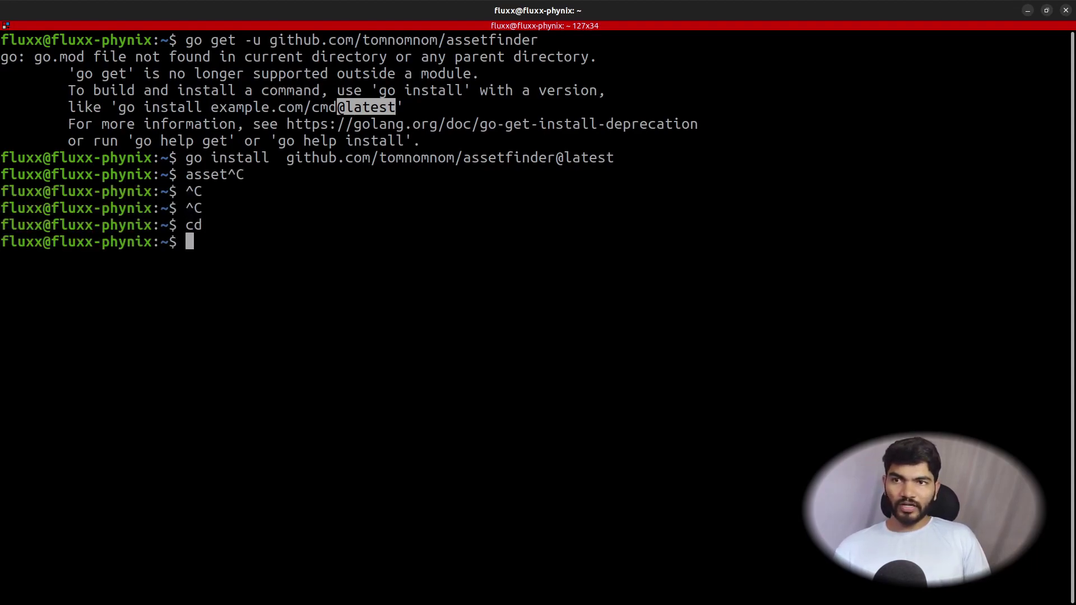
{"action": "type", "text": "clear"}
{"action": "key", "text": "Return"}
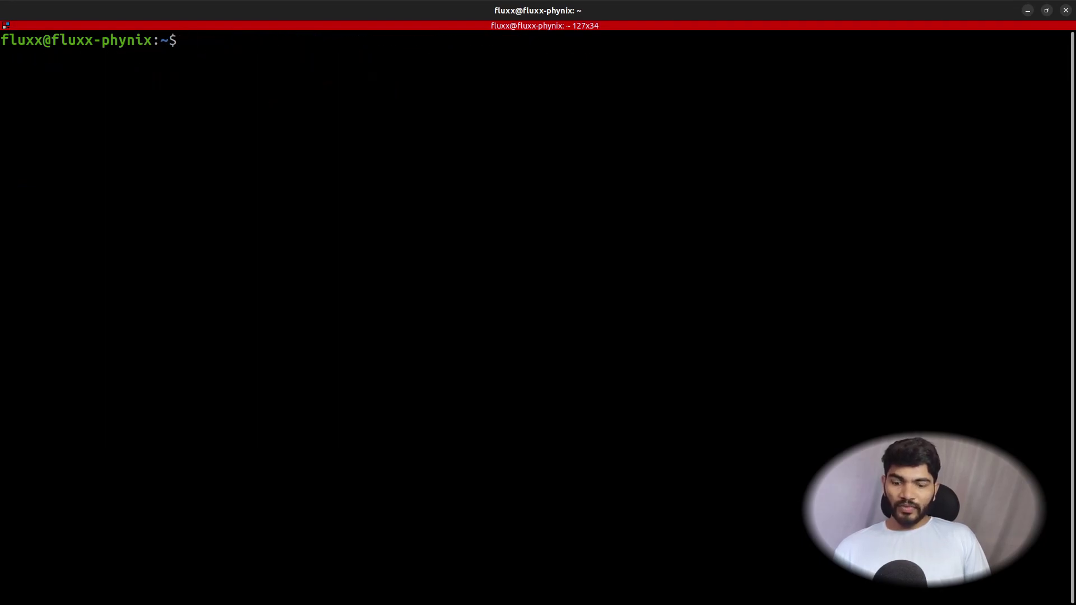
List the home directory's contents and locate the go folder.
{"action": "type", "text": "ls"}
{"action": "key", "text": "Return"}
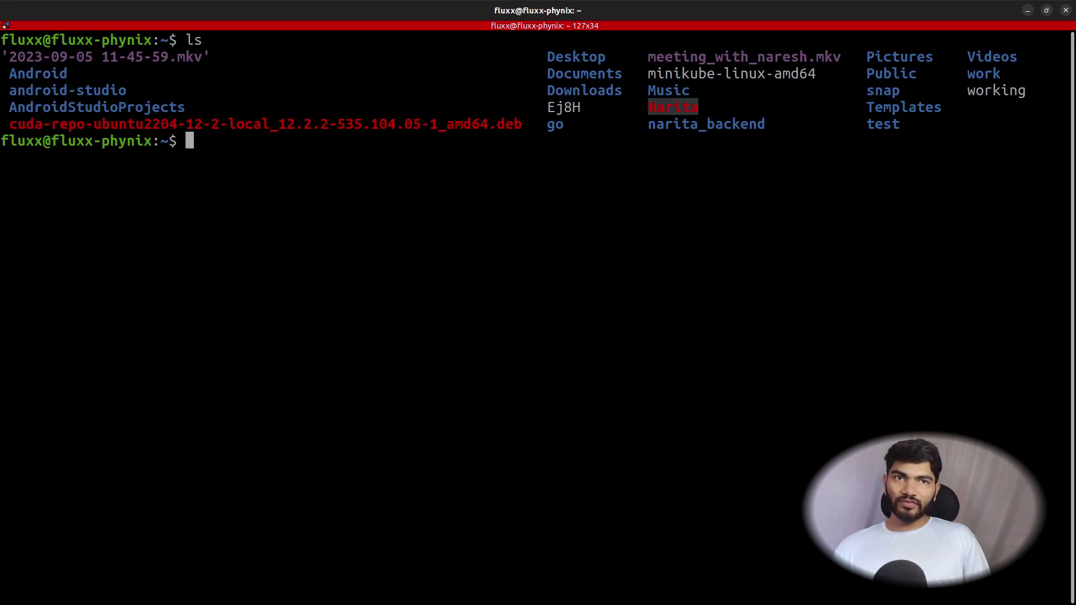
{"action": "left_click_drag", "start_coordinate": [565, 126], "coordinate": [542, 126]}
{"action": "left_click", "coordinate": [538, 129]}
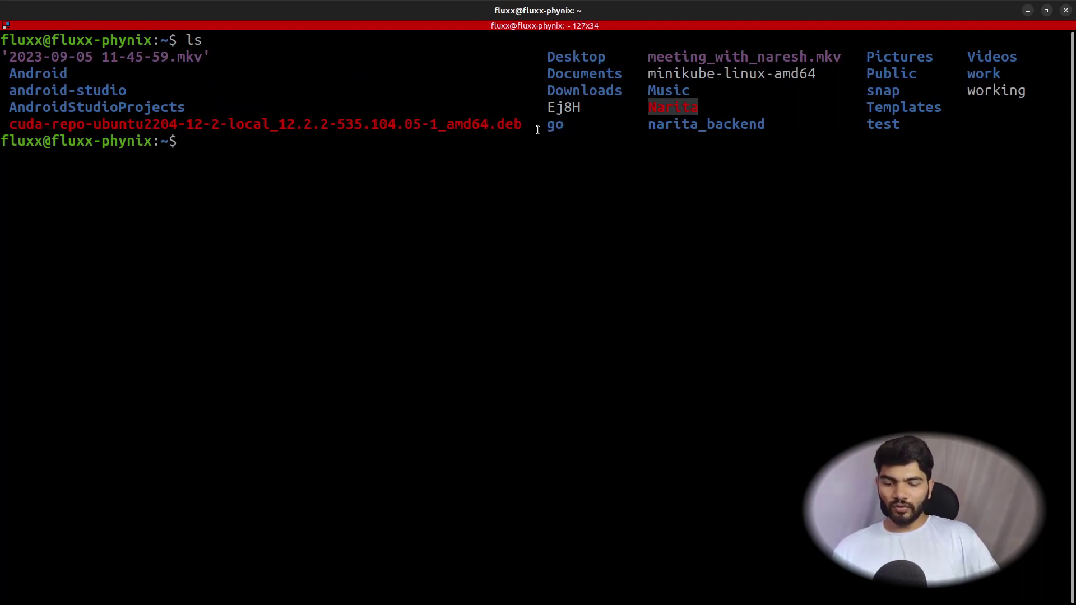
Change into the go folder, clear the terminal and list the folder's contents to find bin.
{"action": "type", "text": "cd g"}
{"action": "key", "text": "Tab"}
{"action": "key", "text": "Return"}
{"action": "type", "text": "clear"}
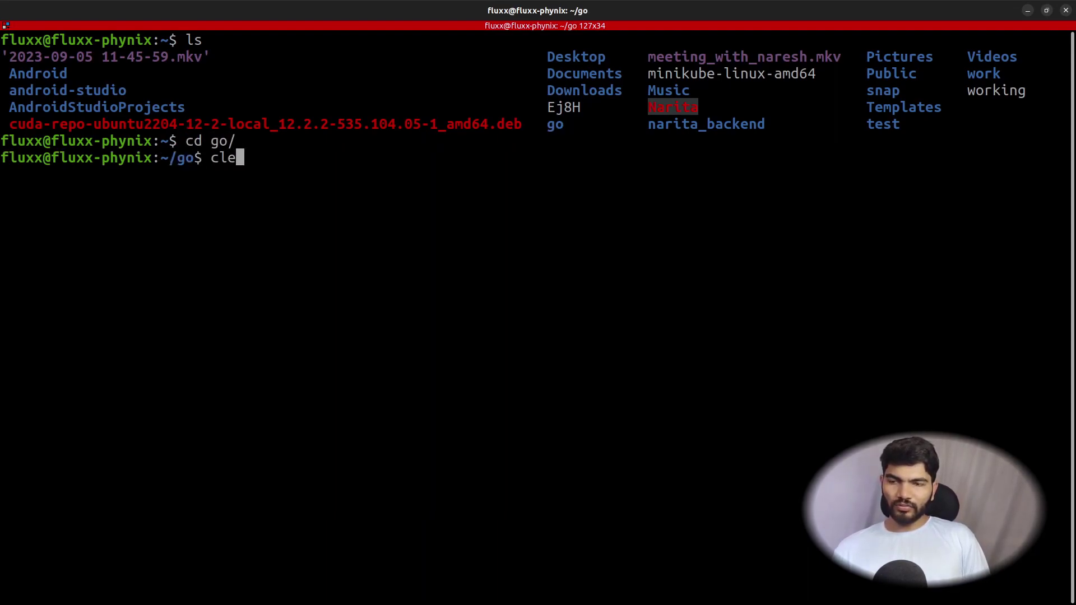
{"action": "key", "text": "Return"}
{"action": "type", "text": "ls"}
{"action": "key", "text": "Return"}
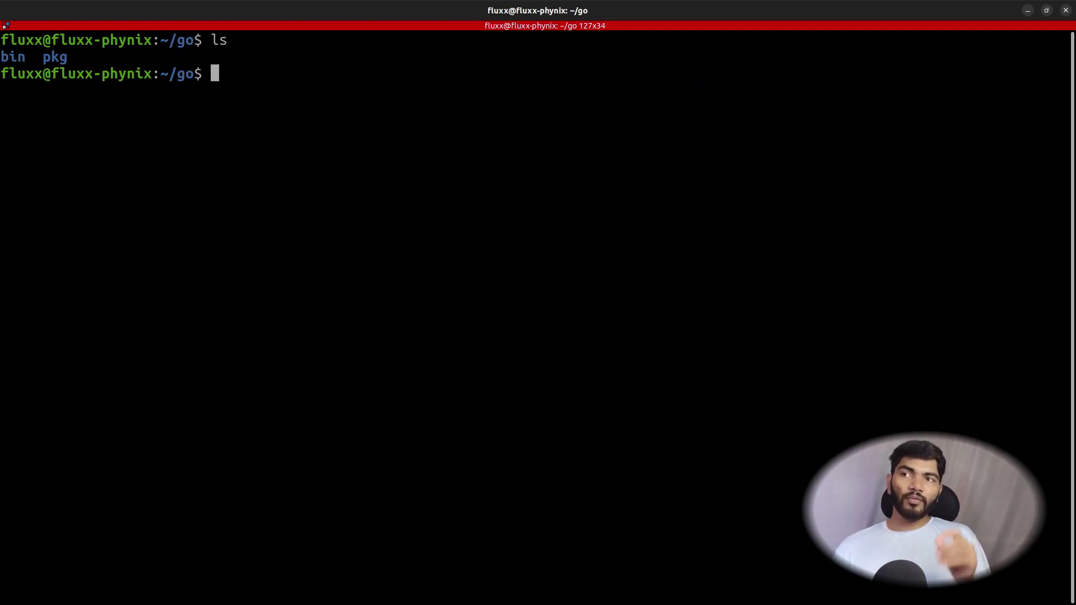
{"action": "triple_click", "coordinate": [11, 57]}
{"action": "left_click", "coordinate": [325, 75]}
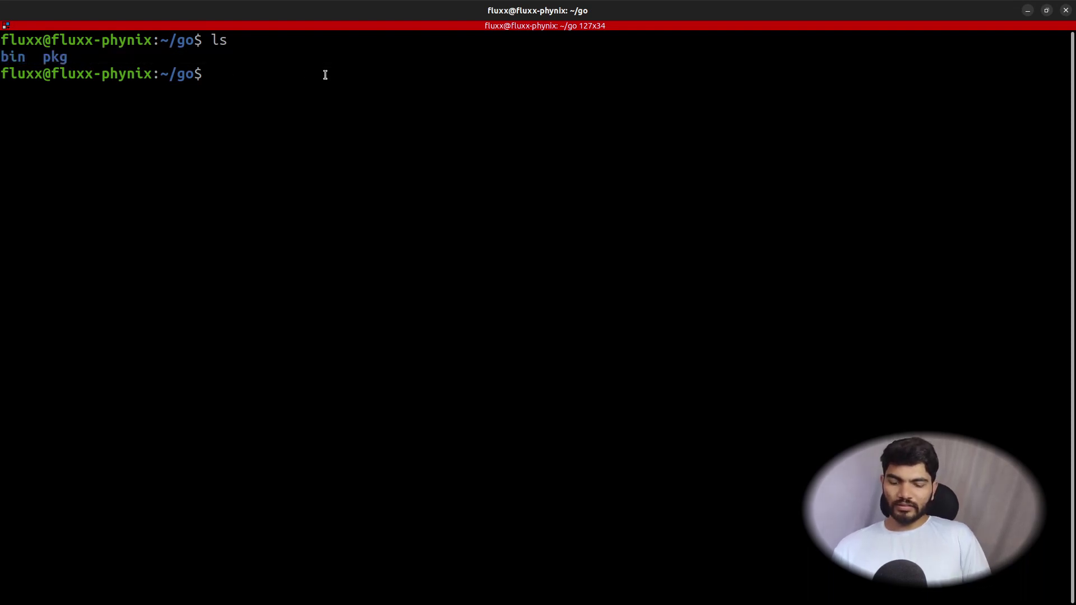
Change into the bin folder and list its contents to locate the installed binary.
{"action": "type", "text": "cd bin/"}
{"action": "key", "text": "Return"}
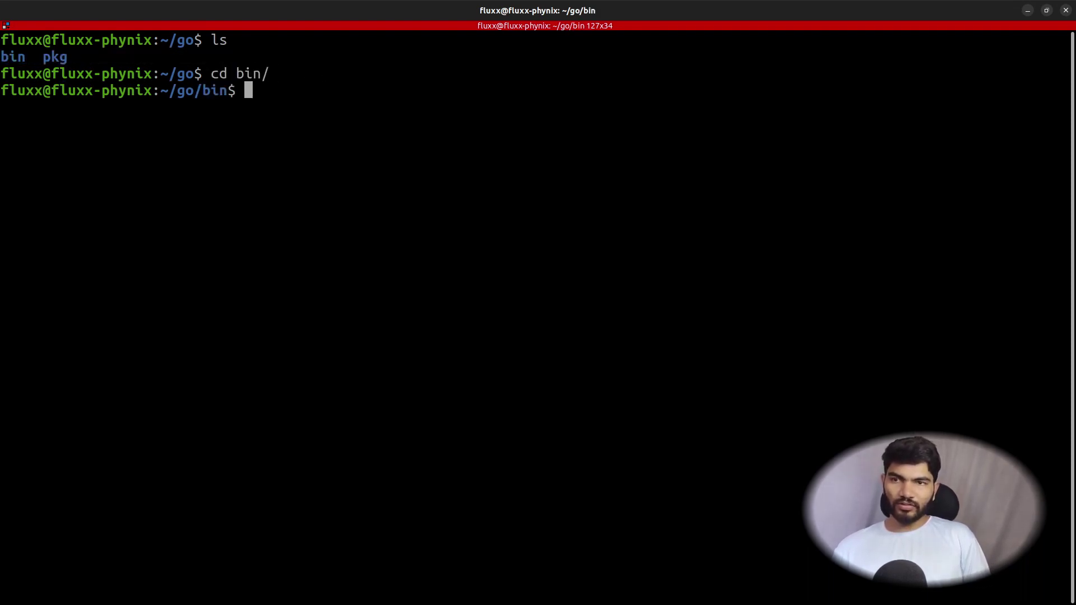
{"action": "type", "text": "ls"}
{"action": "key", "text": "Return"}
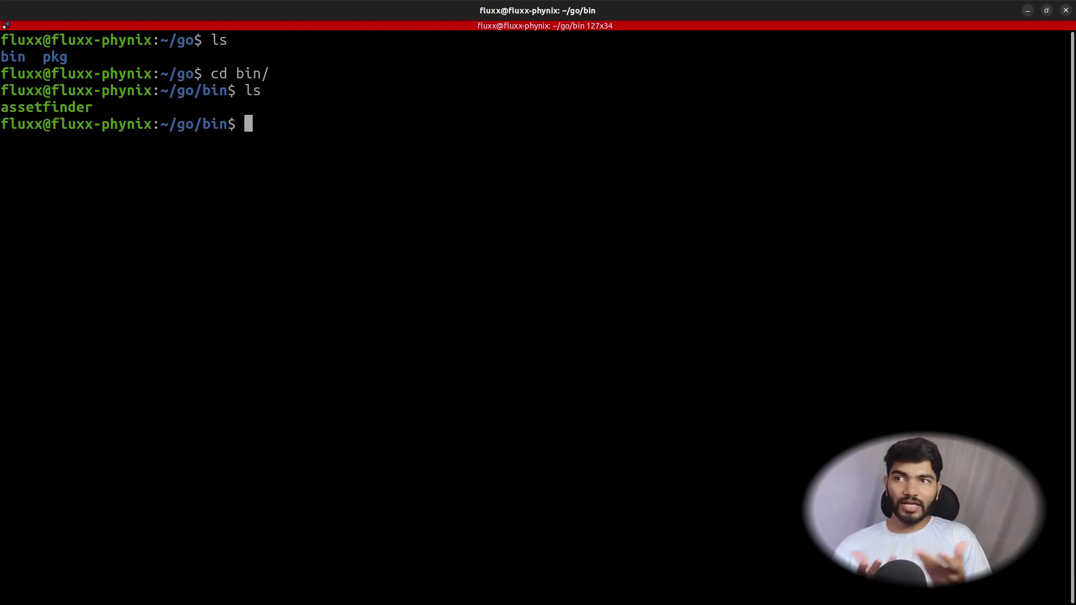
Run ./assetfinder -h from the bin folder to show the tool's help.
{"action": "type", "text": "./a"}
{"action": "key", "text": "Tab"}
{"action": "type", "text": "-h"}
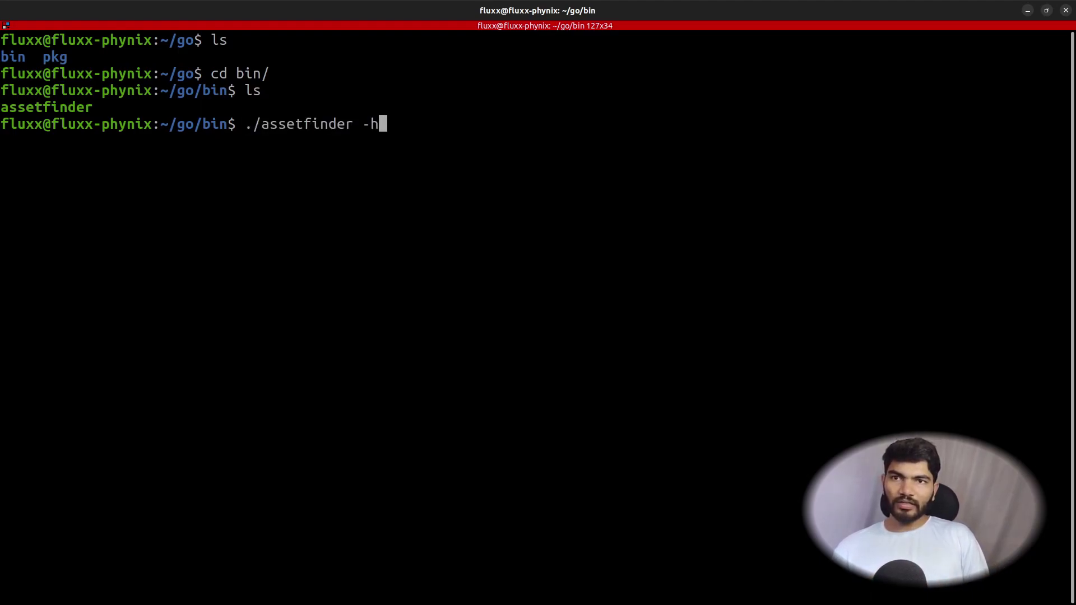
{"action": "key", "text": "Return"}
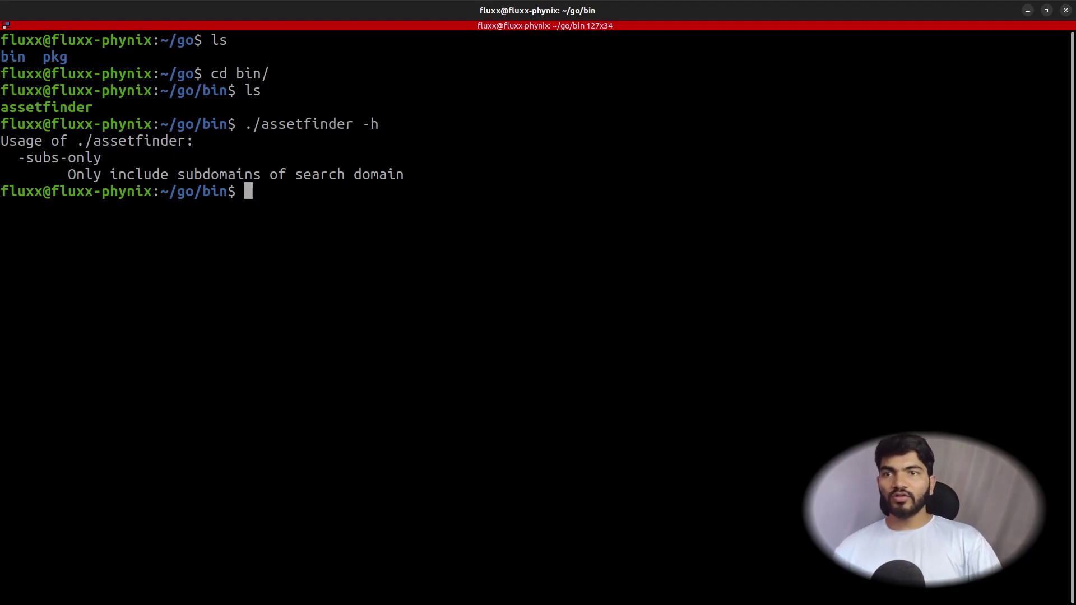
Paste the template export PATH="$PATH:/path/to/your/bin" at the prompt and cancel it without running it.
{"action": "key", "text": "ctrl+shift+v"}
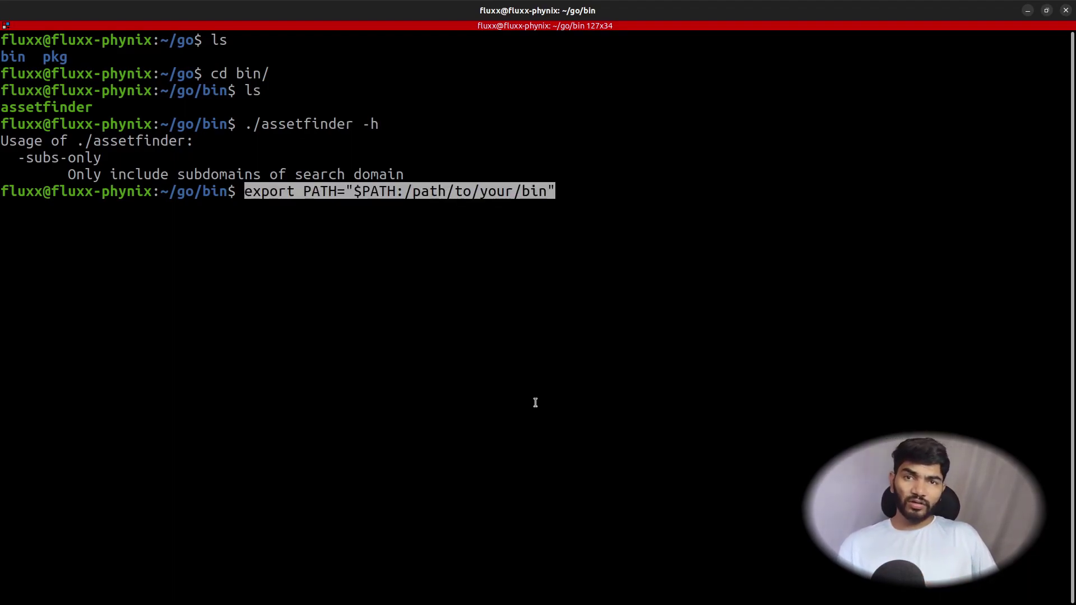
{"action": "key", "text": "BackSpace"}
{"action": "key", "text": "Left"}
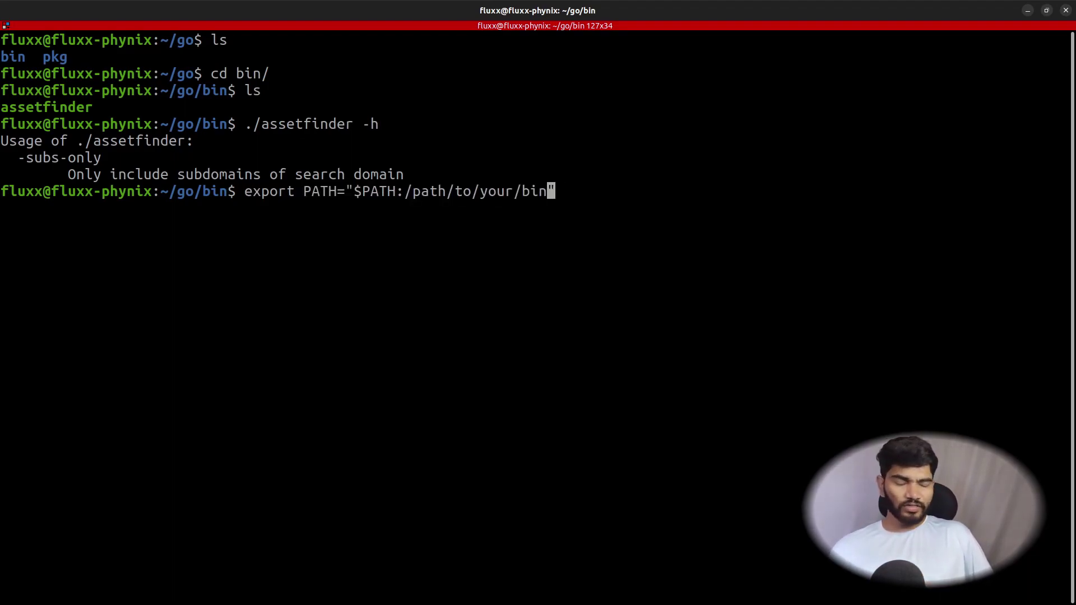
{"action": "key", "text": "ctrl+c"}
{"action": "key", "text": "ctrl+c"}
Print the working directory with pwd and copy the resulting path.
{"action": "type", "text": "pwd"}
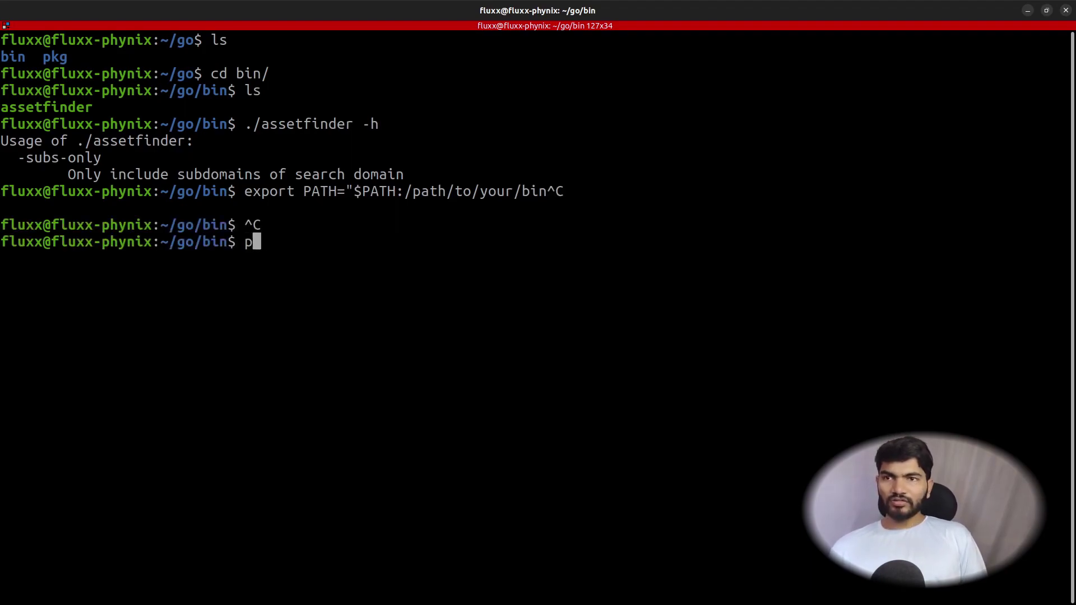
{"action": "key", "text": "Return"}
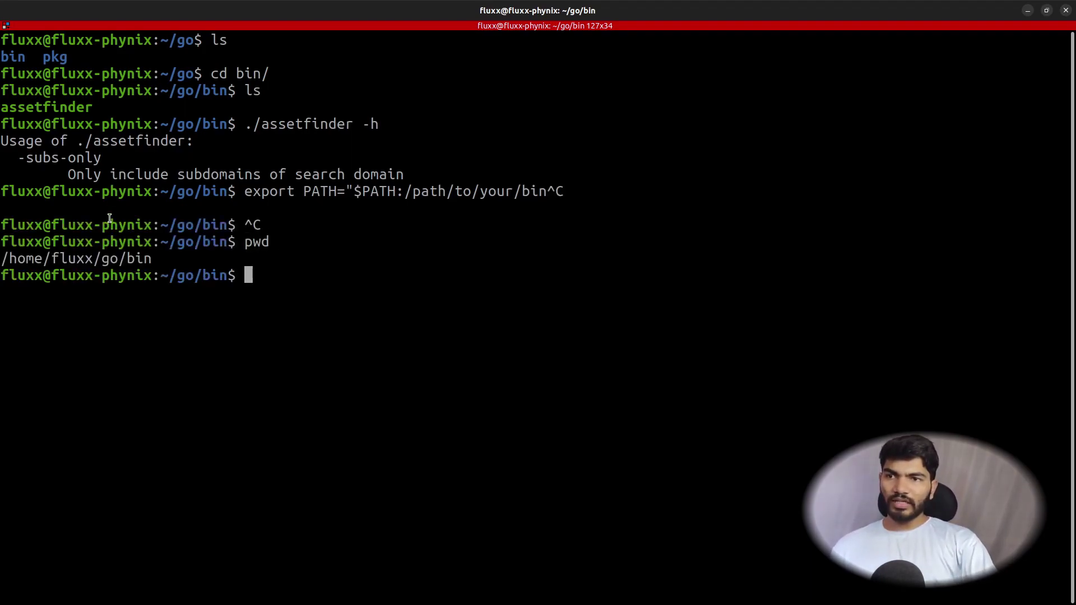
{"action": "double_click", "coordinate": [112, 259]}
{"action": "right_click", "coordinate": [115, 260]}
{"action": "left_click", "coordinate": [134, 269]}
{"action": "left_click", "coordinate": [230, 273]}
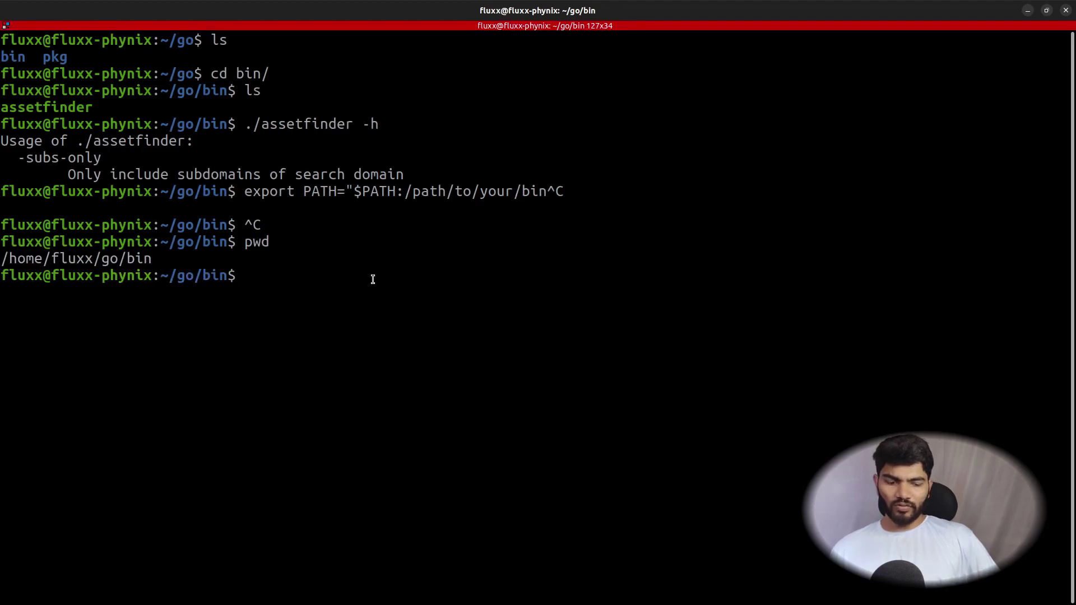
Copy the cancelled export PATH command back to the prompt and delete its placeholder path /path/to/your/bin.
{"action": "key", "text": "Up"}
{"action": "key", "text": "Up"}
{"action": "key", "text": "Down"}
{"action": "key", "text": "Down"}
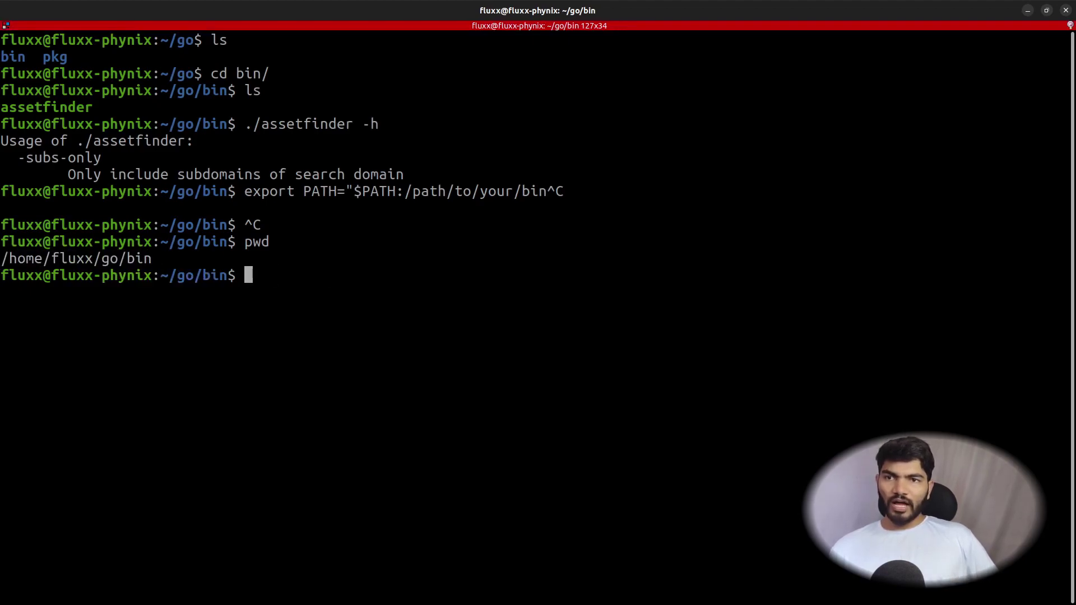
{"action": "left_click_drag", "start_coordinate": [245, 188], "coordinate": [546, 183]}
{"action": "middle_click", "coordinate": [546, 183]}
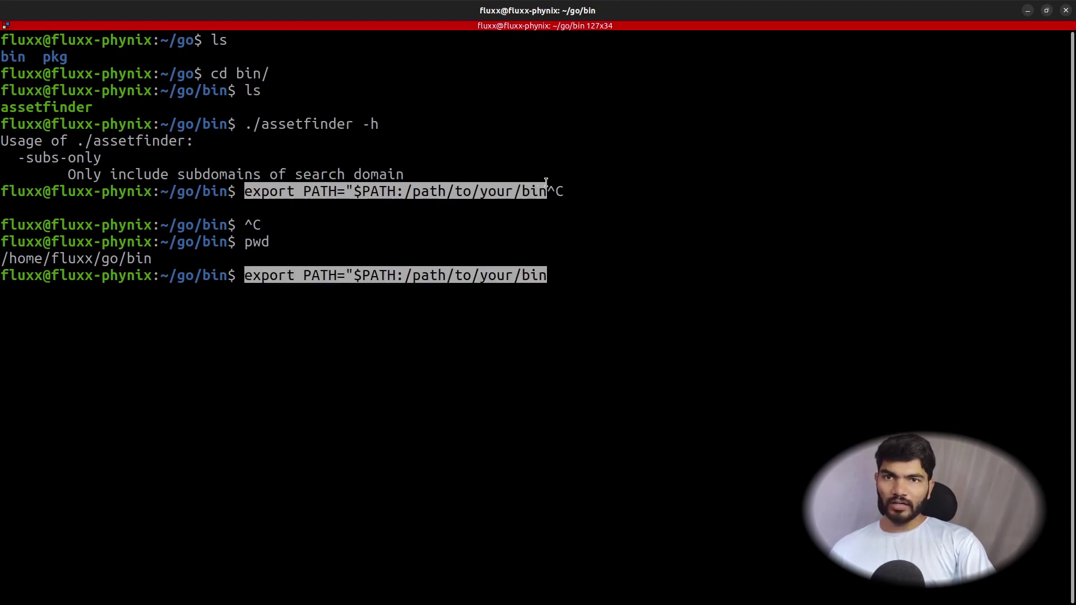
{"action": "key", "text": "BackSpace"}
{"action": "key", "text": "BackSpace"}
{"action": "key", "text": "BackSpace"}
{"action": "key", "text": "BackSpace"}
{"action": "key", "text": "BackSpace"}
{"action": "key", "text": "BackSpace"}
{"action": "key", "text": "BackSpace"}
{"action": "key", "text": "BackSpace"}
{"action": "key", "text": "BackSpace"}
{"action": "key", "text": "BackSpace"}
{"action": "key", "text": "BackSpace"}
{"action": "key", "text": "BackSpace"}
{"action": "key", "text": "BackSpace"}
{"action": "key", "text": "BackSpace"}
{"action": "key", "text": "BackSpace"}
{"action": "key", "text": "BackSpace"}
{"action": "key", "text": "BackSpace"}
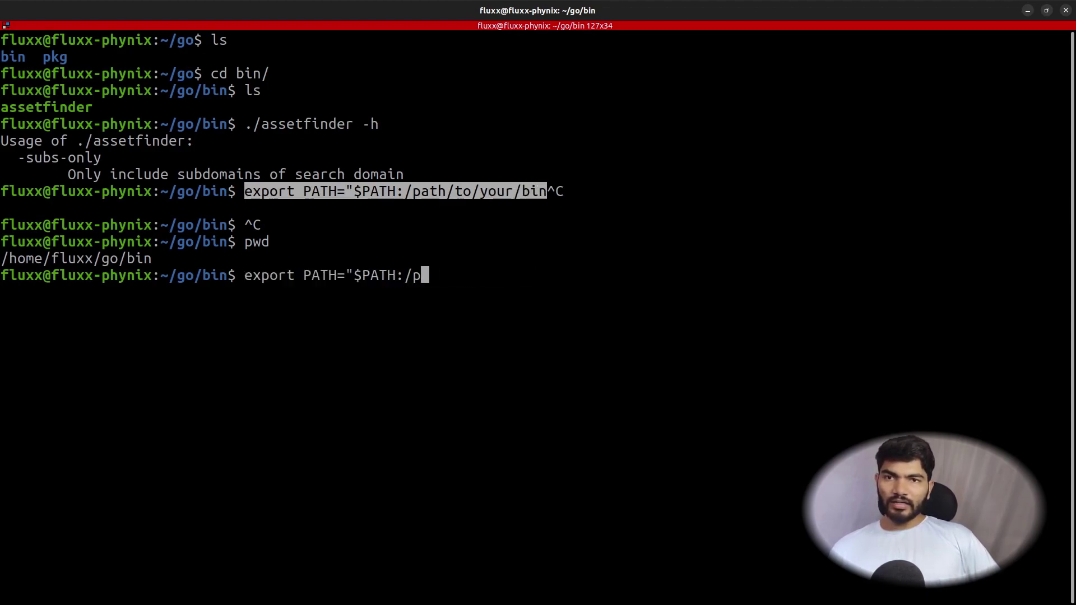
Insert /home/fluxx/go/bin after $PATH:, close the quotation and run export PATH="$PATH:/home/fluxx/go/bin".
{"action": "double_click", "coordinate": [84, 259]}
{"action": "middle_click", "coordinate": [86, 259]}
{"action": "left_click", "coordinate": [569, 337]}
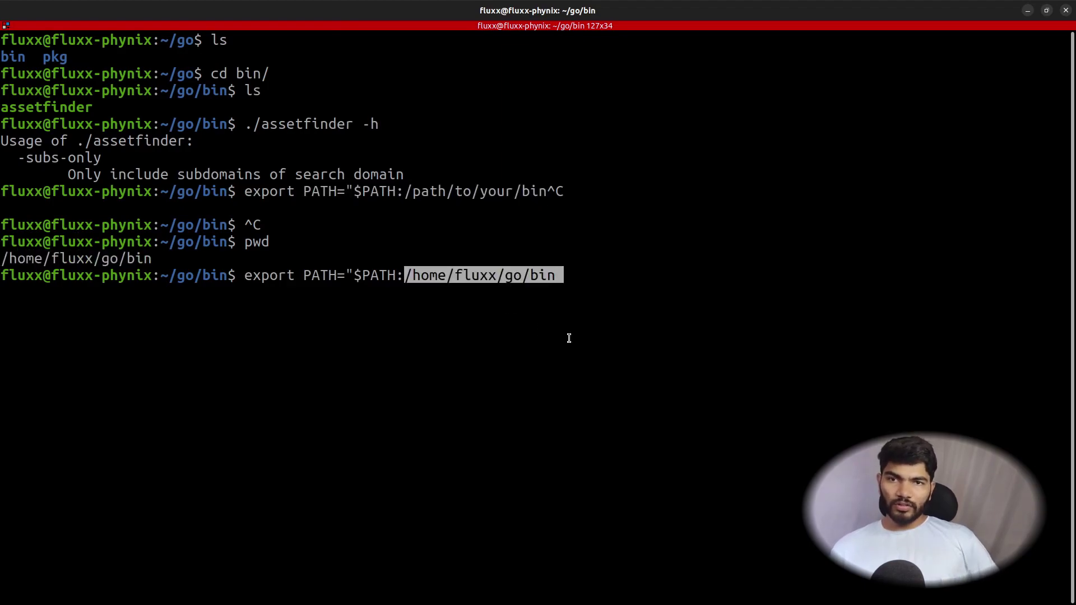
{"action": "type", "text": "\""}
{"action": "key", "text": "Return"}
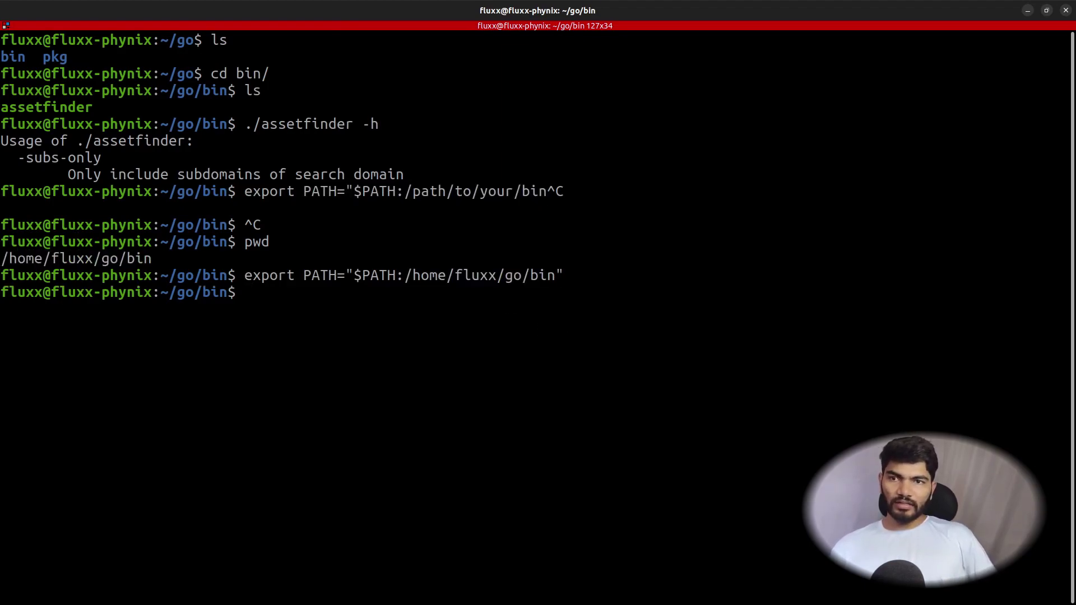
Run assetfinder -h without the ./ prefix to test the updated PATH.
{"action": "type", "text": "asset"}
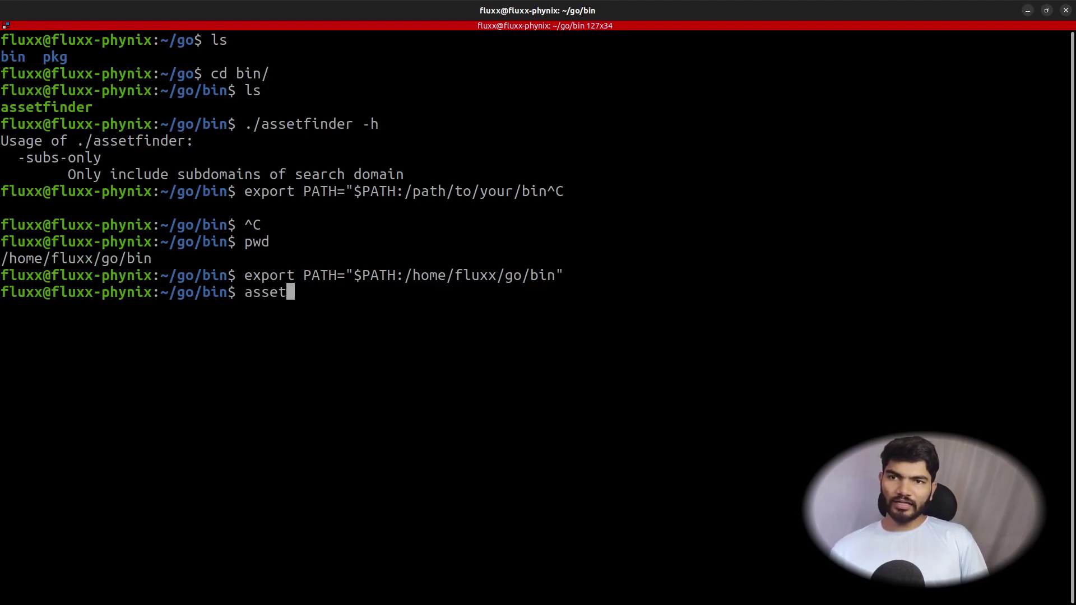
{"action": "key", "text": "Tab"}
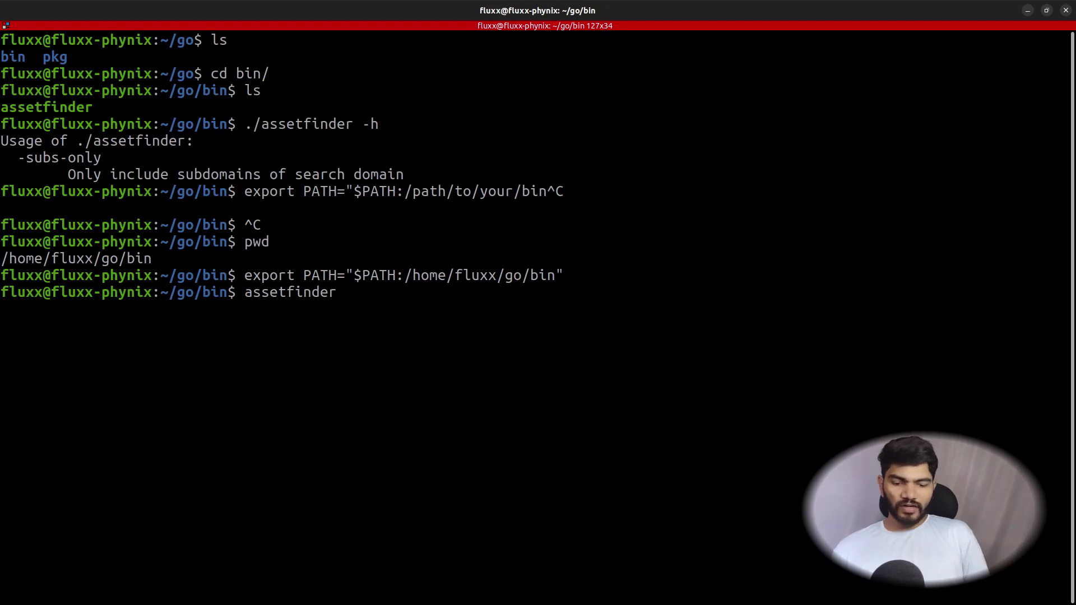
{"action": "type", "text": "-h"}
{"action": "key", "text": "Return"}
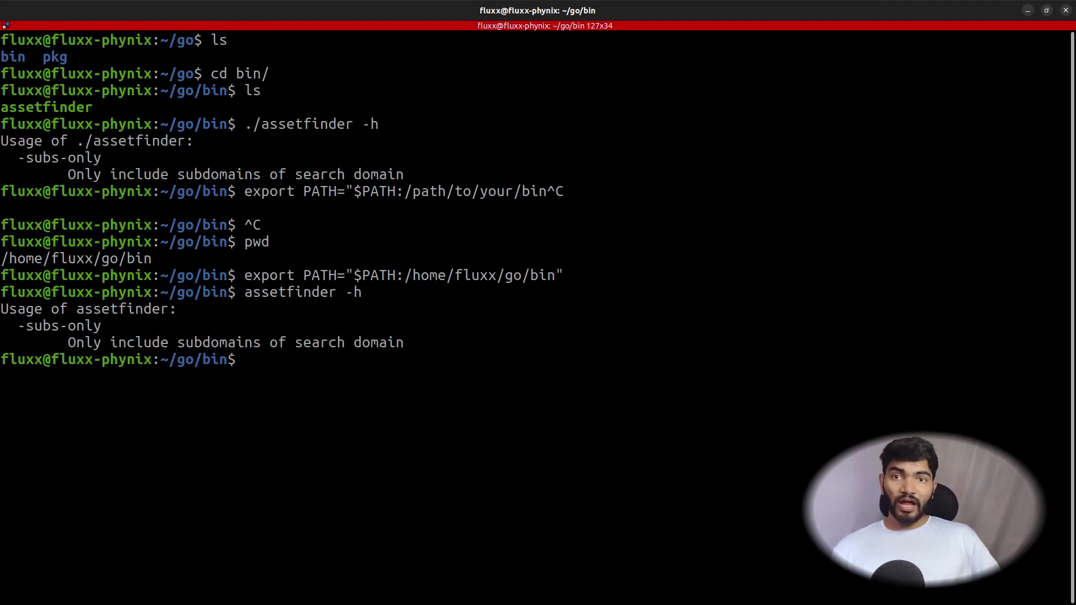
Split the terminal horizontally and copy the command export PATH="$PATH:/home/fluxx/go/bin" from the upper pane.
{"action": "right_click", "coordinate": [447, 215]}
{"action": "left_click", "coordinate": [497, 260]}
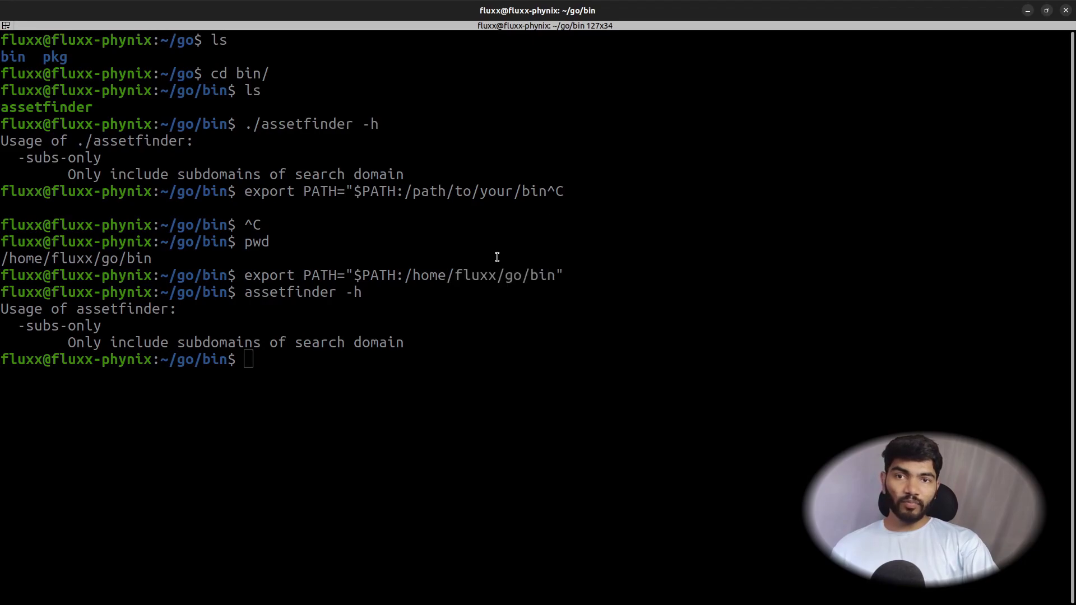
{"action": "left_click_drag", "start_coordinate": [564, 208], "coordinate": [244, 209]}
{"action": "right_click", "coordinate": [255, 210]}
{"action": "left_click", "coordinate": [291, 217]}
Switch the new lower pane to the home directory with cd and enlarge its text.
{"action": "left_click", "coordinate": [383, 427]}
{"action": "type", "text": "cd"}
{"action": "key", "text": "Return"}
{"action": "key", "text": "ctrl+plus"}
{"action": "key", "text": "ctrl+plus"}
{"action": "key", "text": "ctrl+plus"}
{"action": "key", "text": "ctrl+plus"}
{"action": "key", "text": "ctrl+plus"}
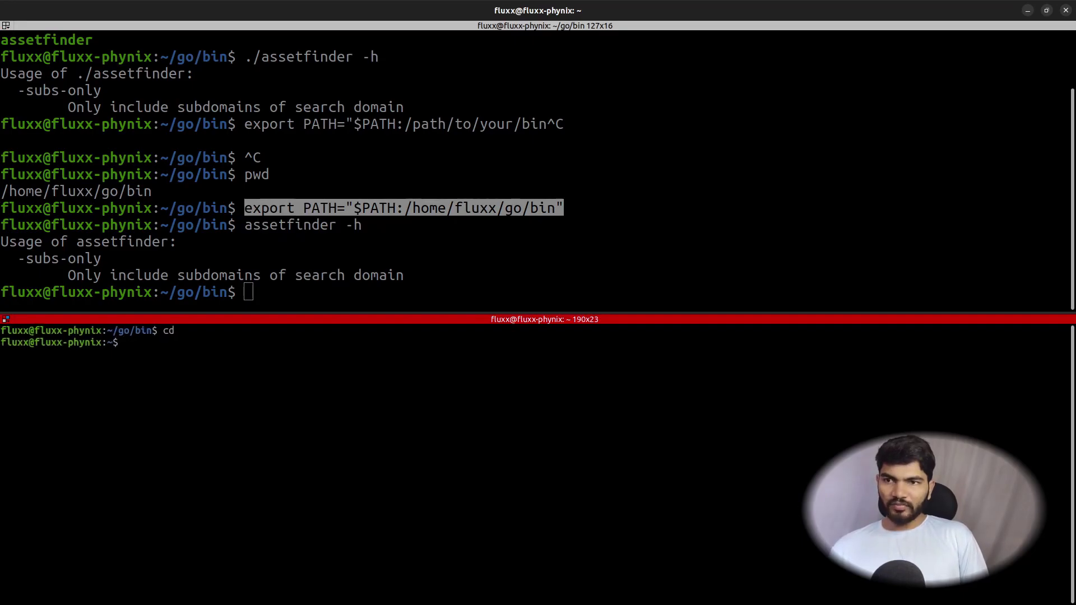
{"action": "type", "text": "cd"}
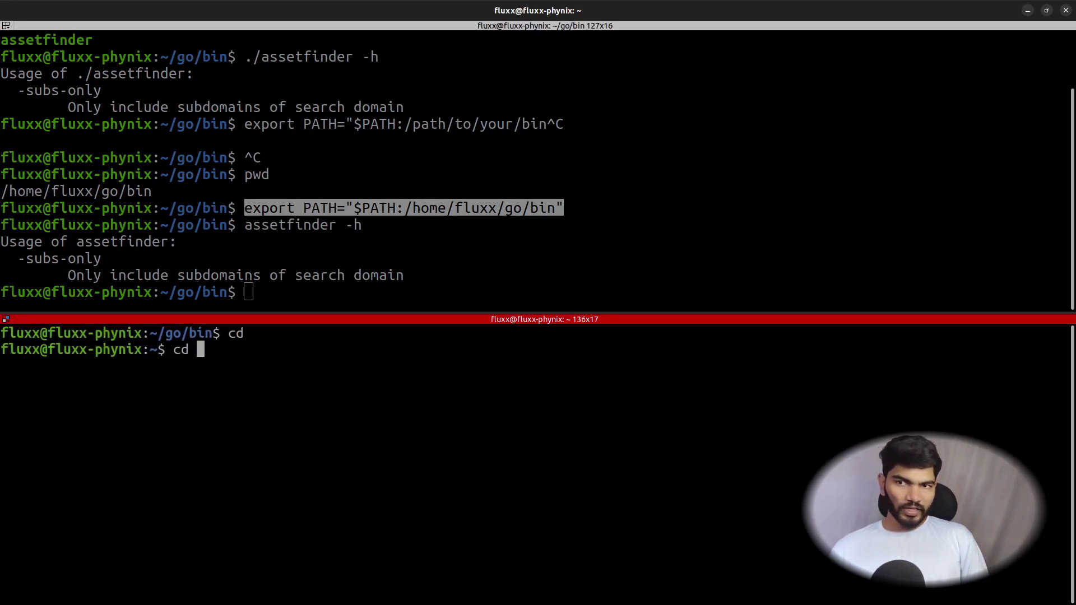
{"action": "key", "text": "Return"}
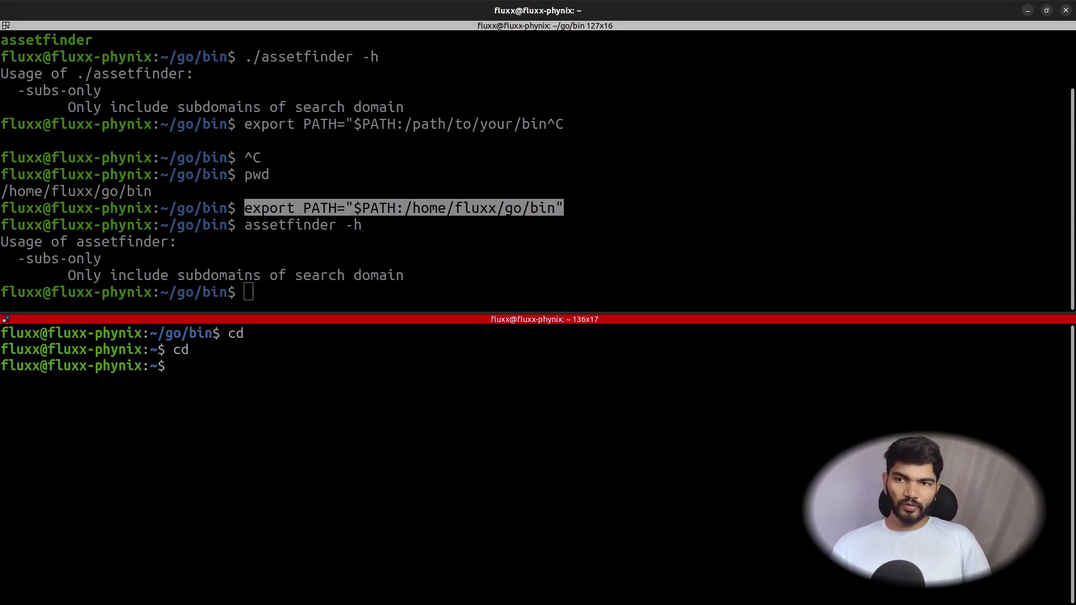
Open .bashrc in nano and paste export PATH="$PATH:/home/fluxx/go/bin" on the blank line below the opening comments.
{"action": "type", "text": "nano "}
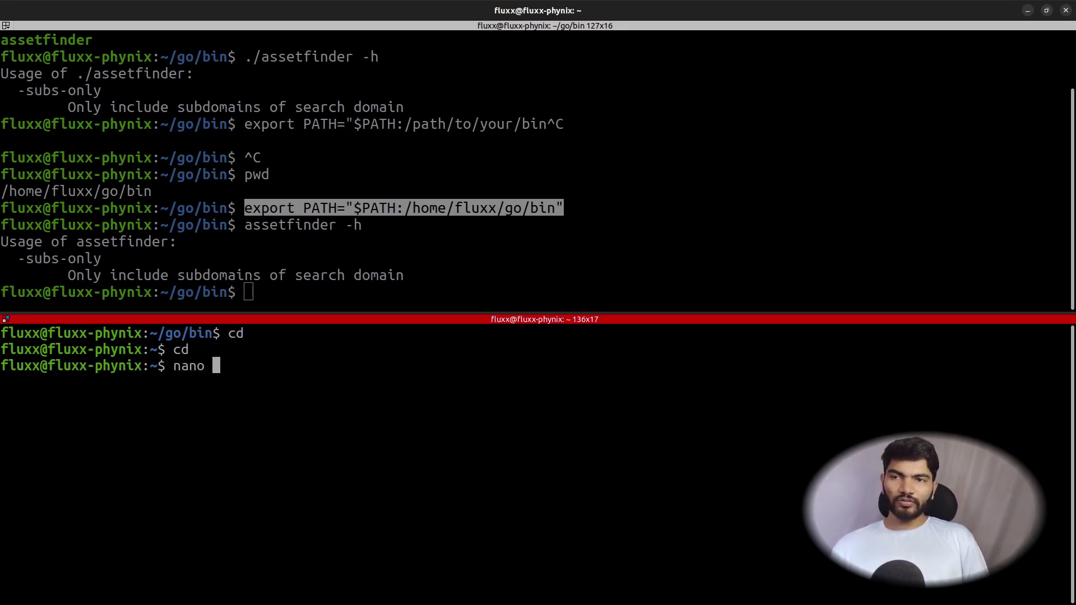
{"action": "type", "text": ".bashrc"}
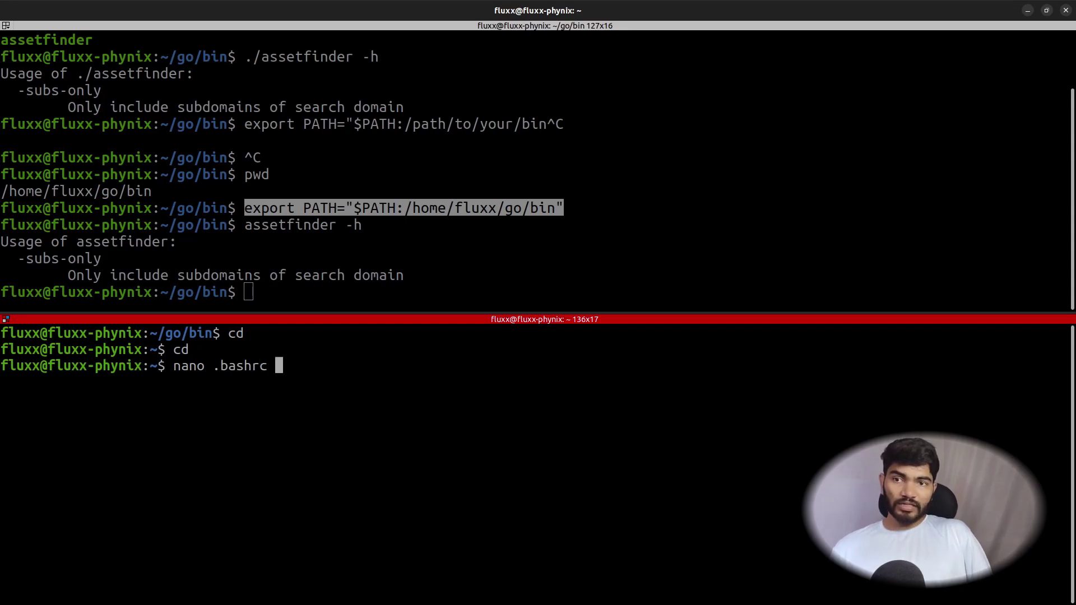
{"action": "key", "text": "Return"}
{"action": "key", "text": "Down"}
{"action": "key", "text": "Down"}
{"action": "key", "text": "Down"}
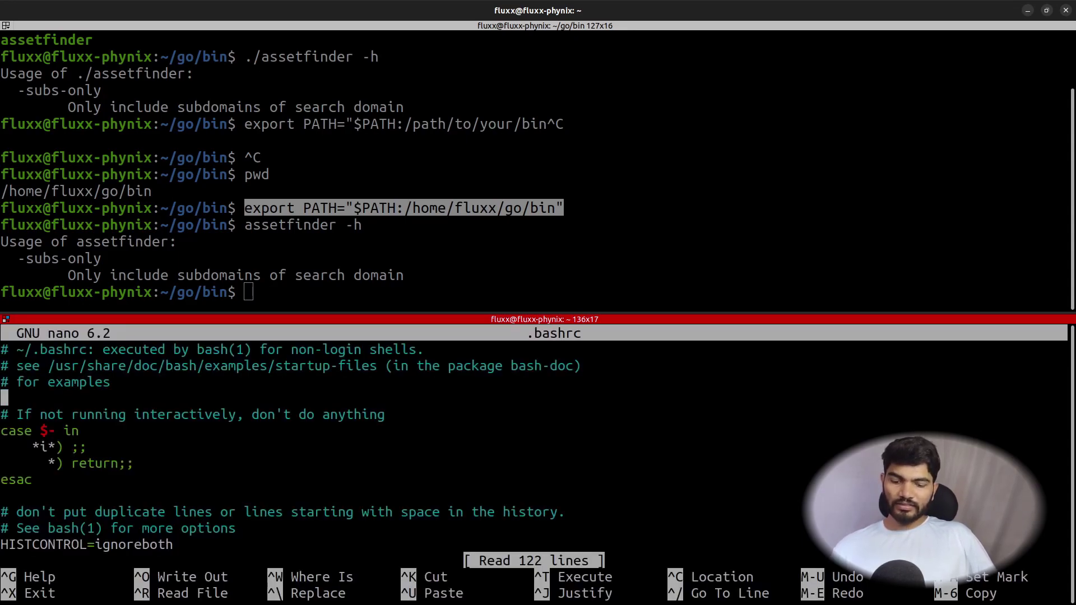
{"action": "key", "text": "ctrl+shift+v"}
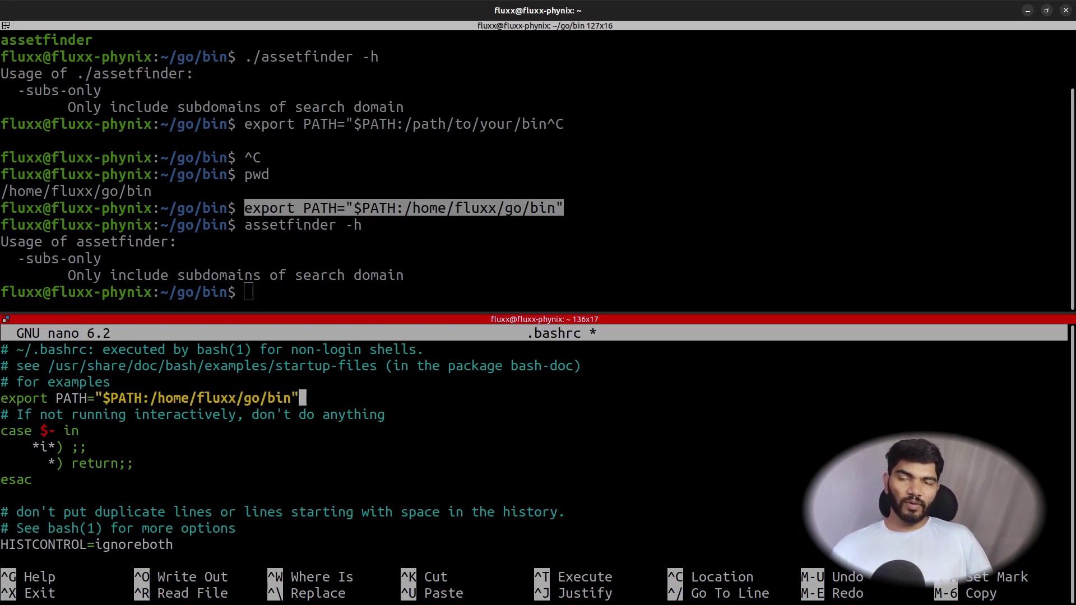
Save .bashrc under the same name while exiting nano, and close the lower terminal pane.
{"action": "key", "text": "ctrl+x"}
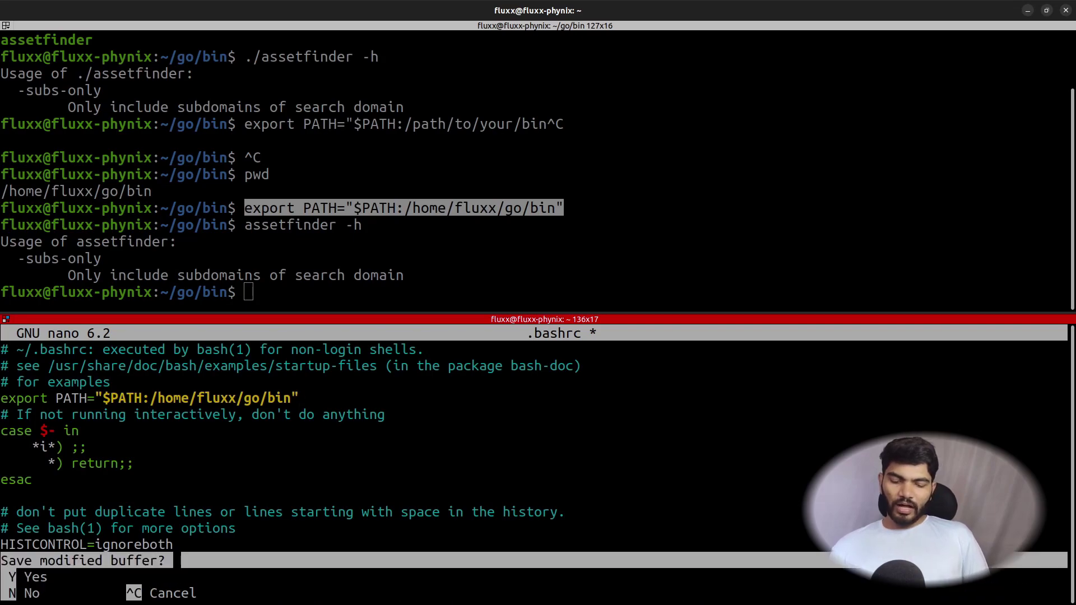
{"action": "key", "text": "y"}
{"action": "key", "text": "Return"}
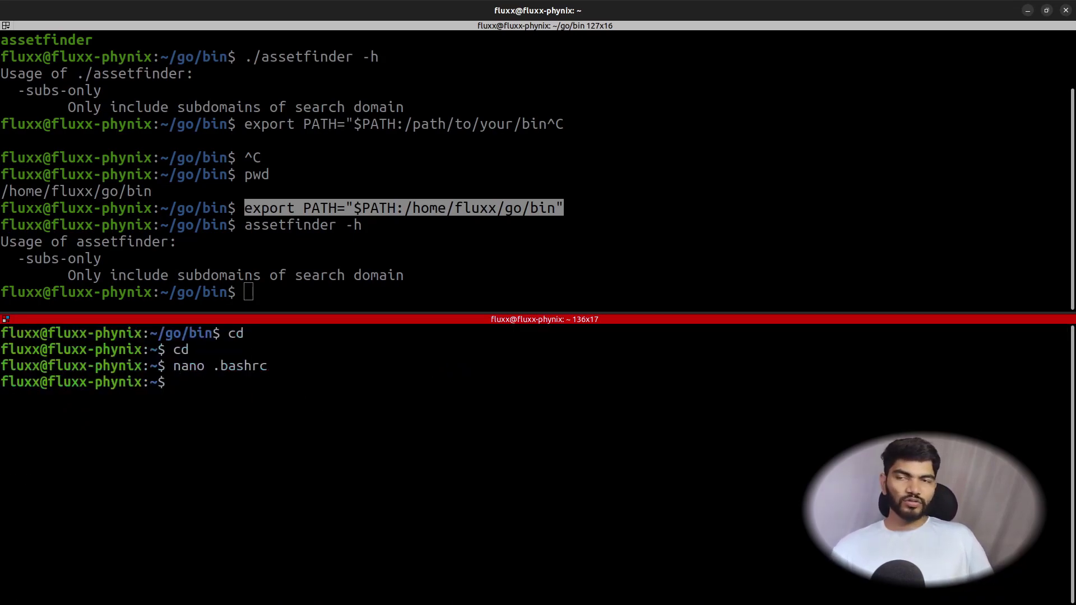
{"action": "right_click", "coordinate": [480, 452]}
{"action": "left_click", "coordinate": [467, 501]}
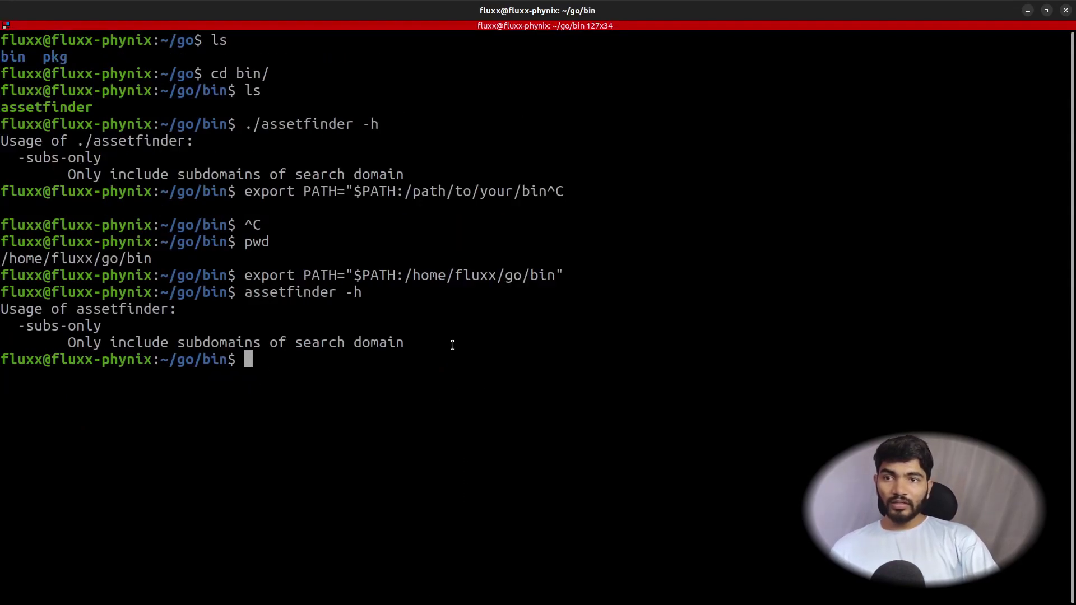
Clear the terminal and run assetfinder -h to show the tool's usage again.
{"action": "type", "text": "clear"}
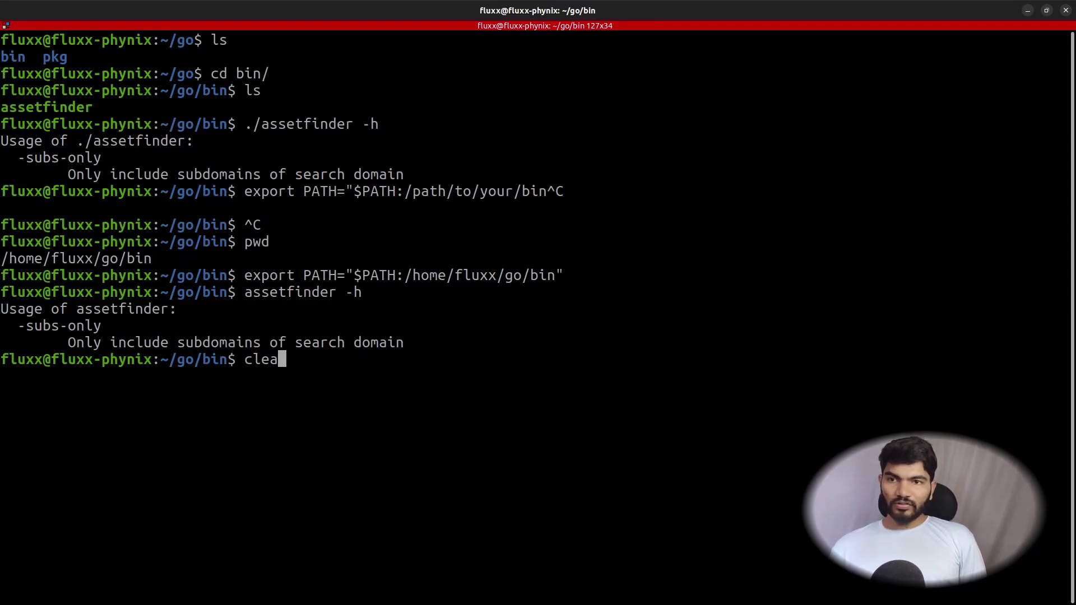
{"action": "key", "text": "Return"}
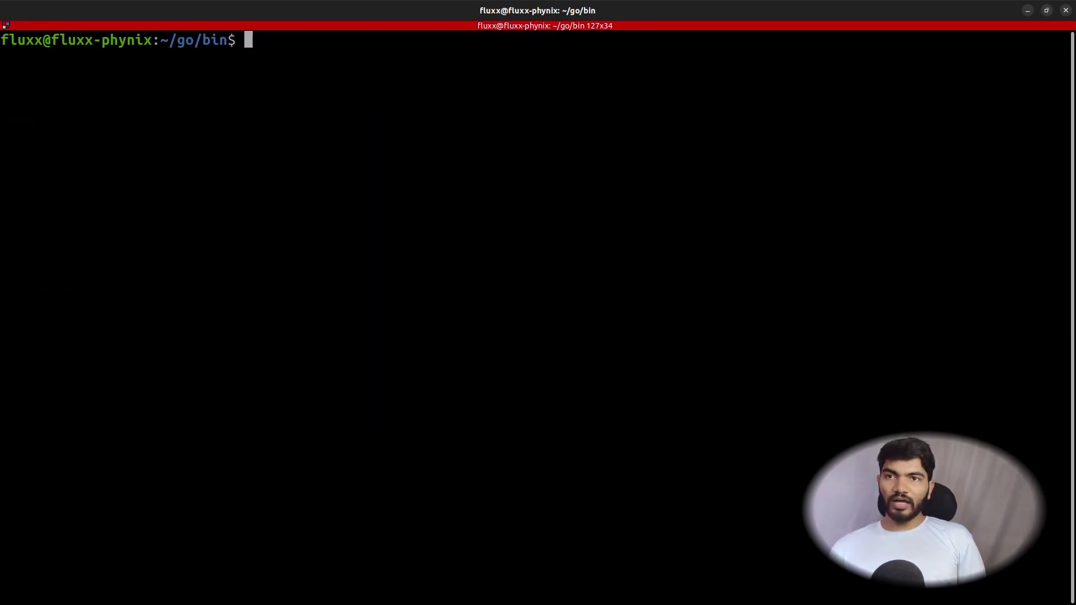
{"action": "type", "text": "assetfinder -h"}
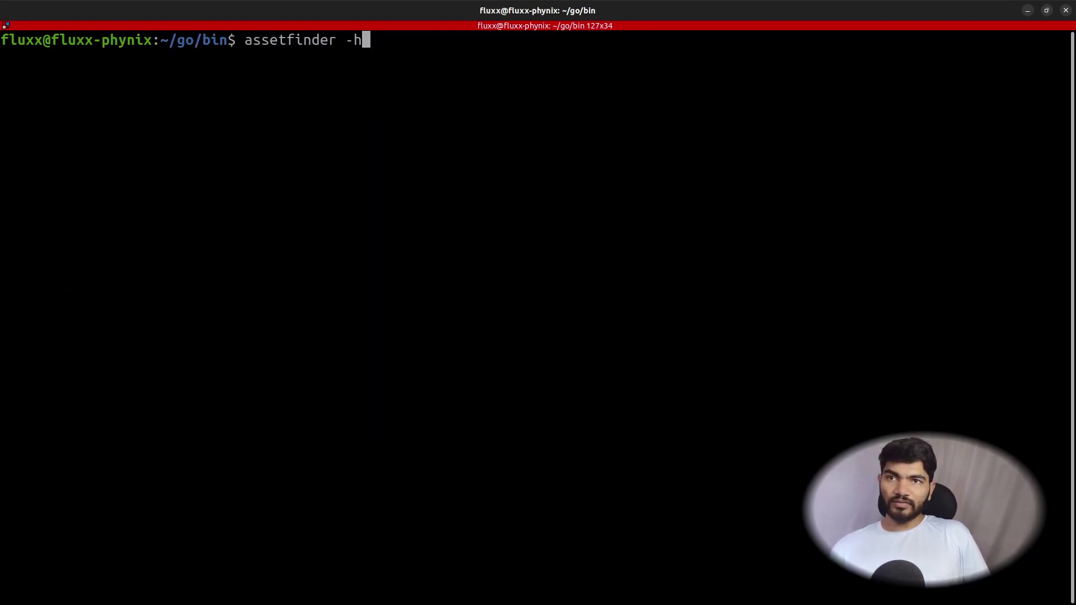
{"action": "key", "text": "Return"}
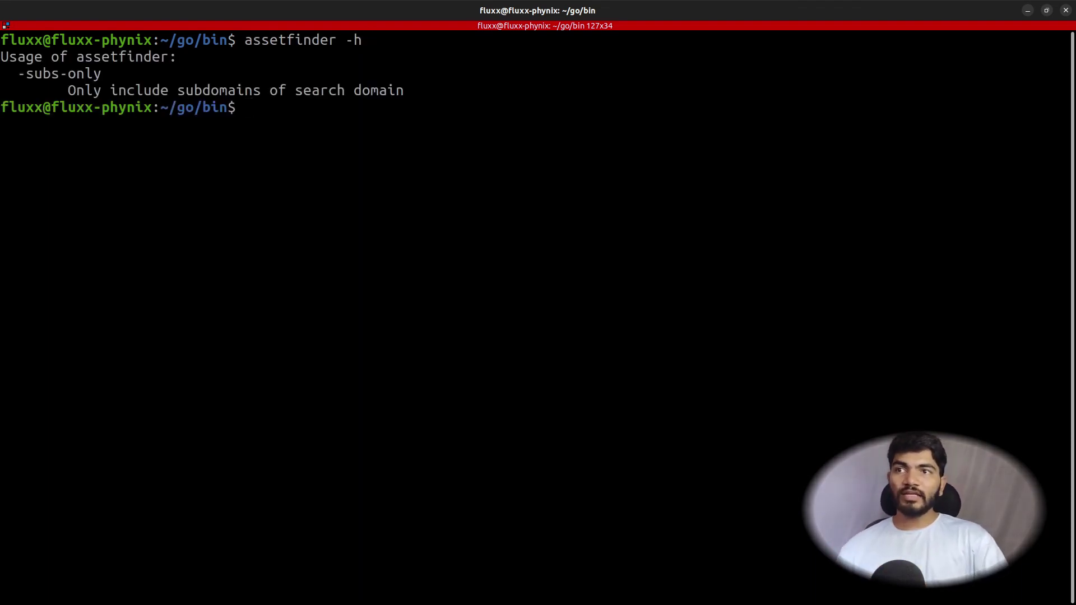
Recall the assetfinder command and replace its -h option with -subs-only copied from the usage text.
{"action": "double_click", "coordinate": [43, 74]}
{"action": "right_click", "coordinate": [43, 76]}
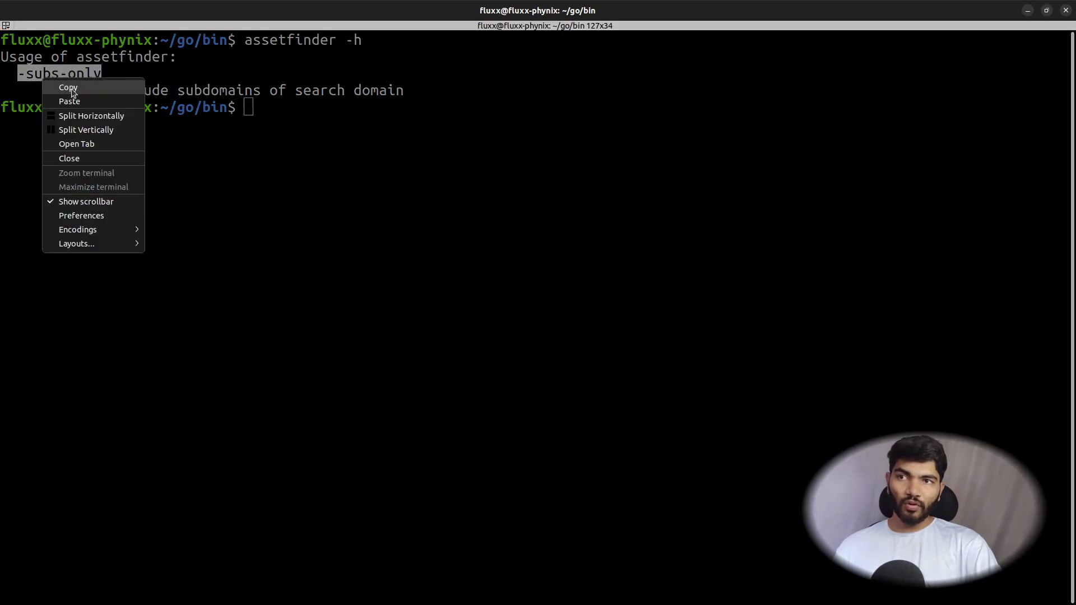
{"action": "left_click", "coordinate": [67, 88]}
{"action": "left_click", "coordinate": [399, 232]}
{"action": "key", "text": "Up"}
{"action": "key", "text": "BackSpace"}
{"action": "key", "text": "BackSpace"}
{"action": "key", "text": "ctrl+shift+v"}
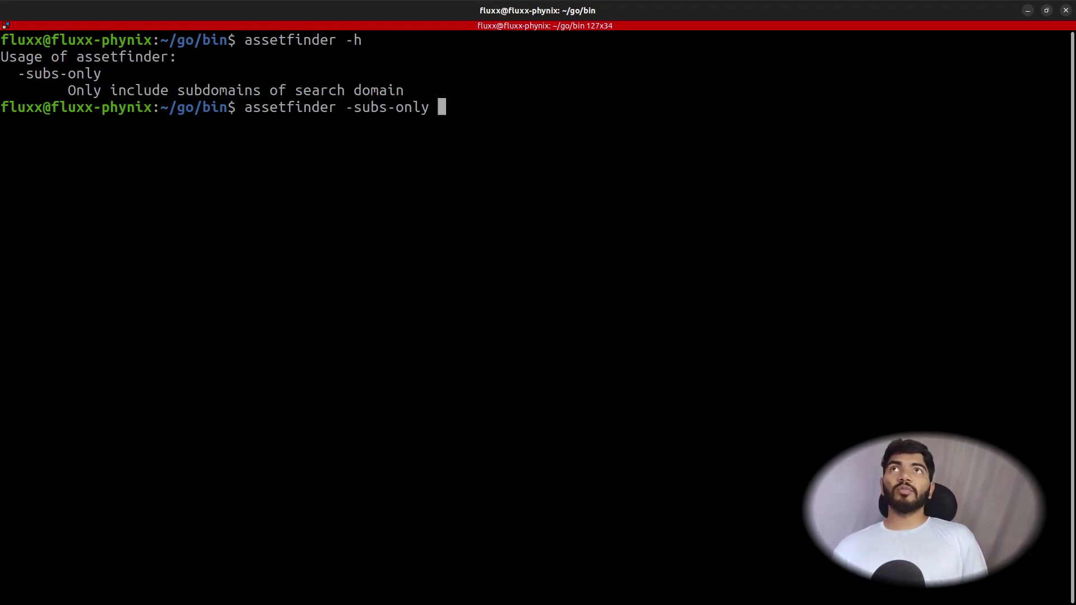
Complete the assetfinder command with the domain google.com and pipe its output through tee into out.txt.d.
{"action": "type", "text": "goog"}
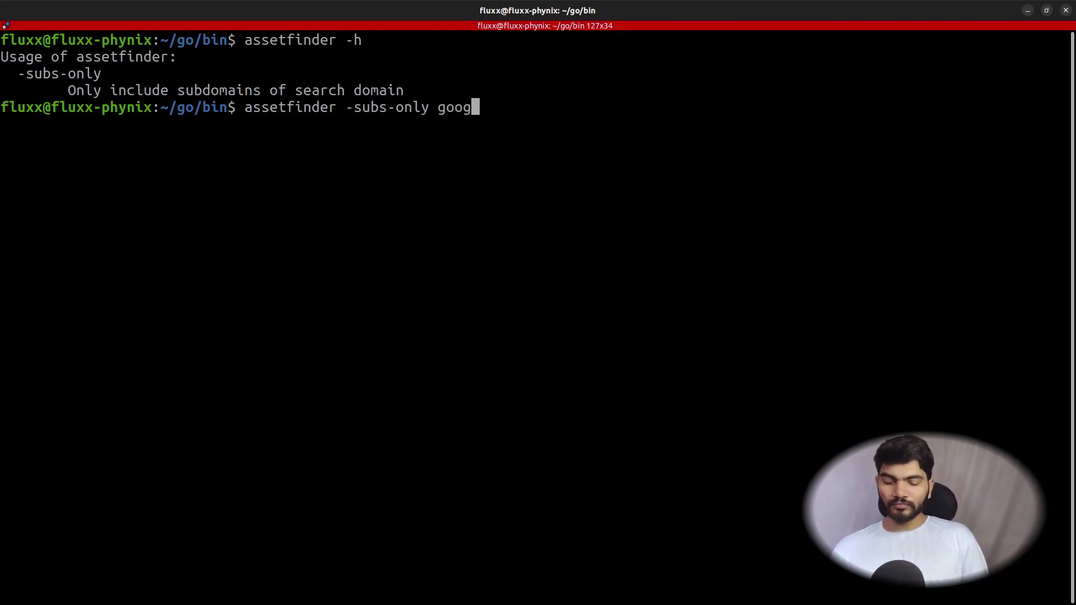
{"action": "type", "text": "le.com "}
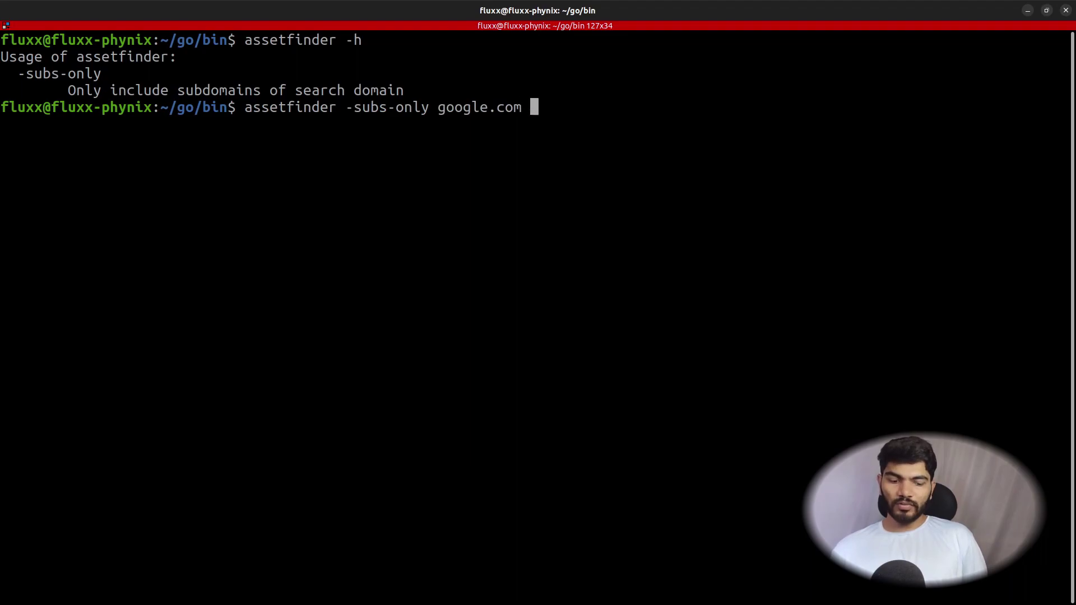
{"action": "type", "text": "|"}
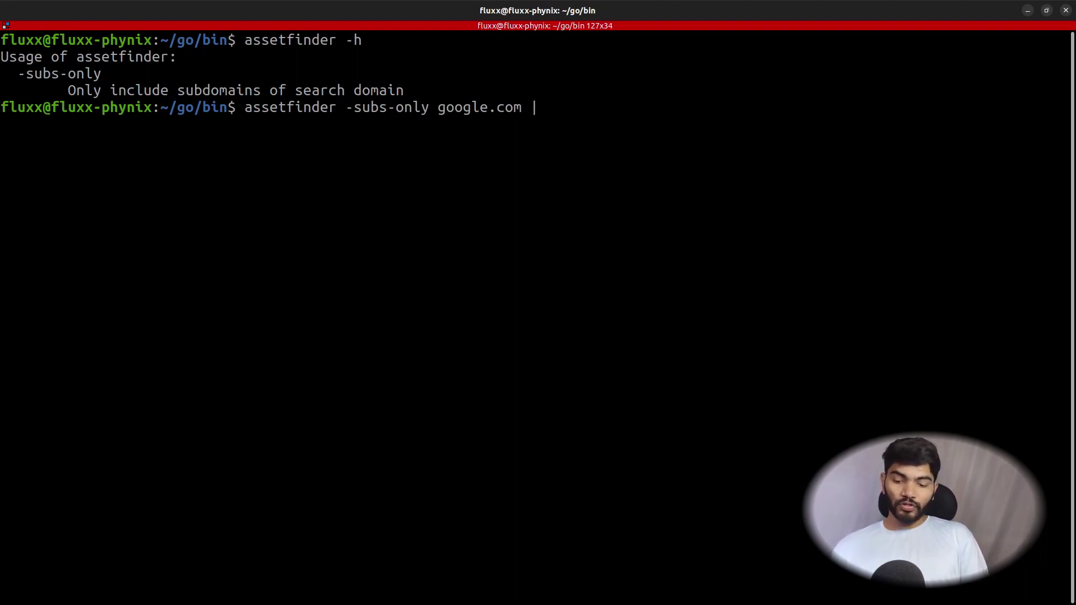
{"action": "type", "text": " tee"}
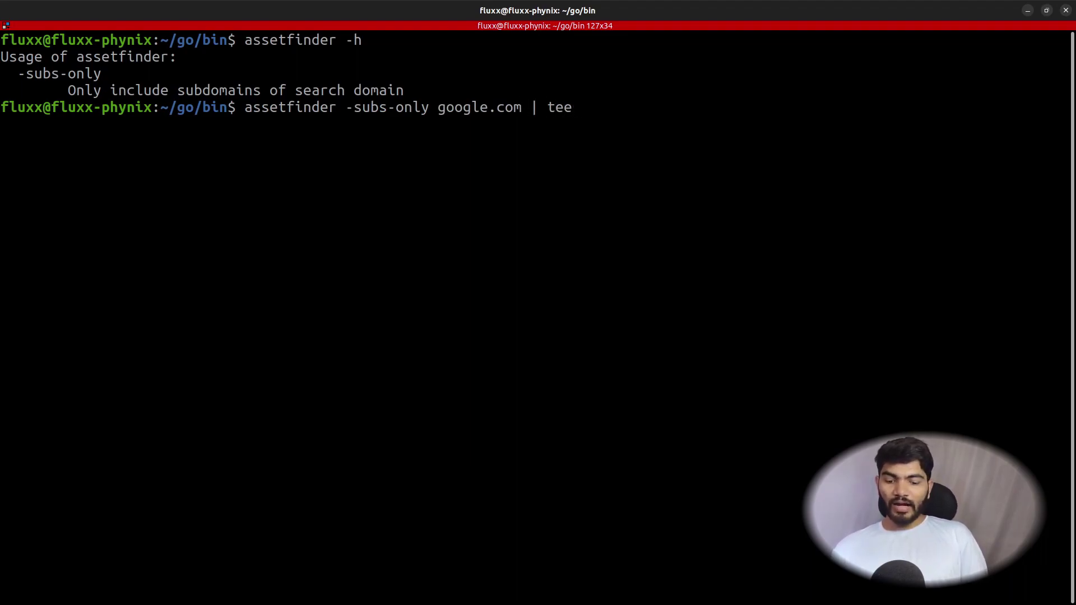
{"action": "type", "text": " out.tx"}
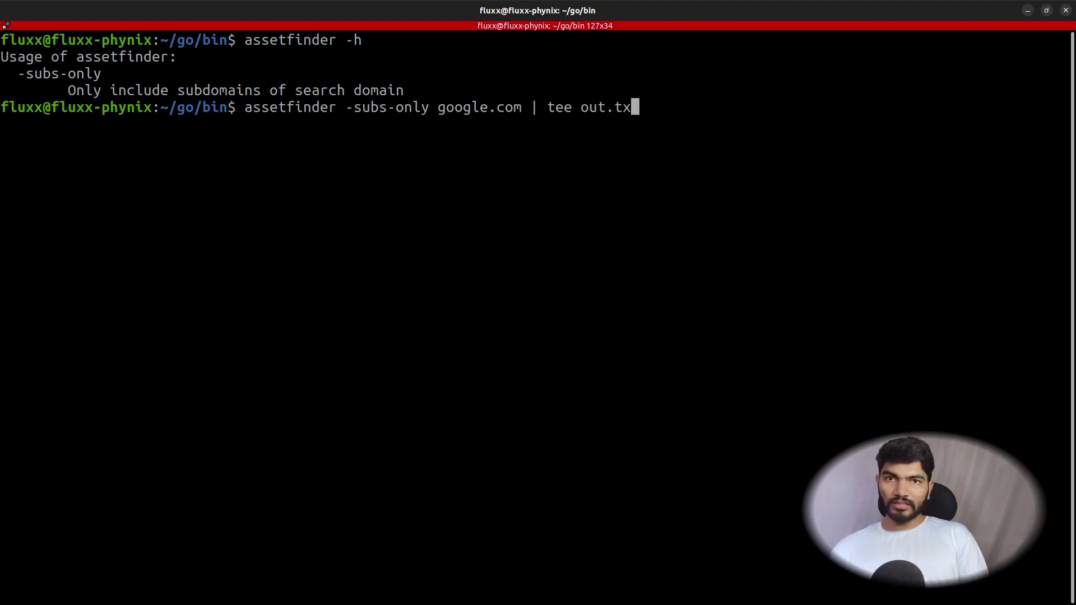
{"action": "type", "text": "t.domas"}
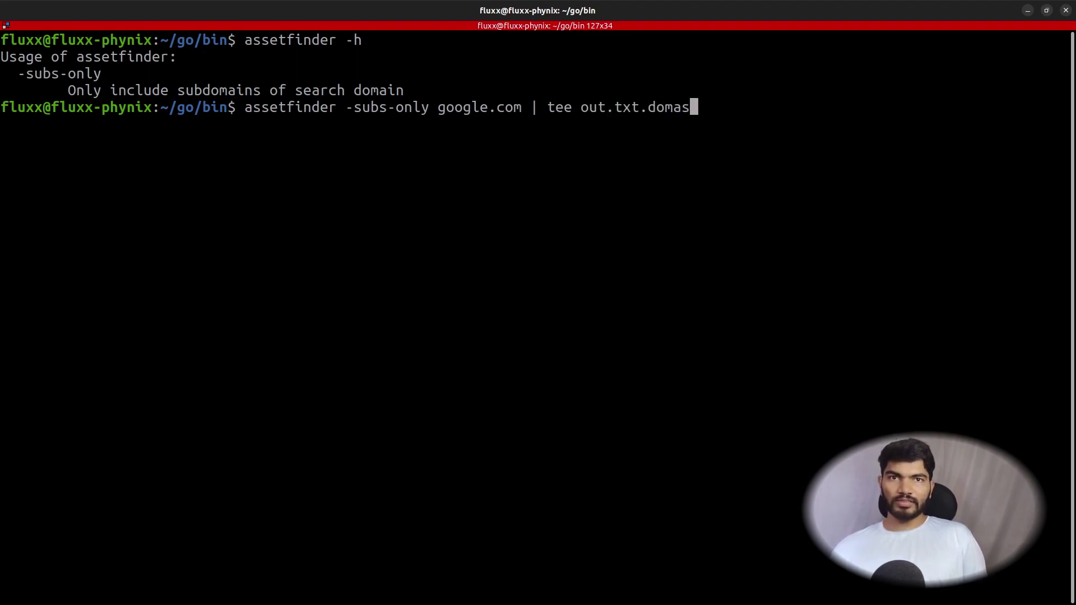
{"action": "key", "text": "BackSpace"}
{"action": "key", "text": "BackSpace"}
{"action": "key", "text": "BackSpace"}
{"action": "key", "text": "BackSpace"}
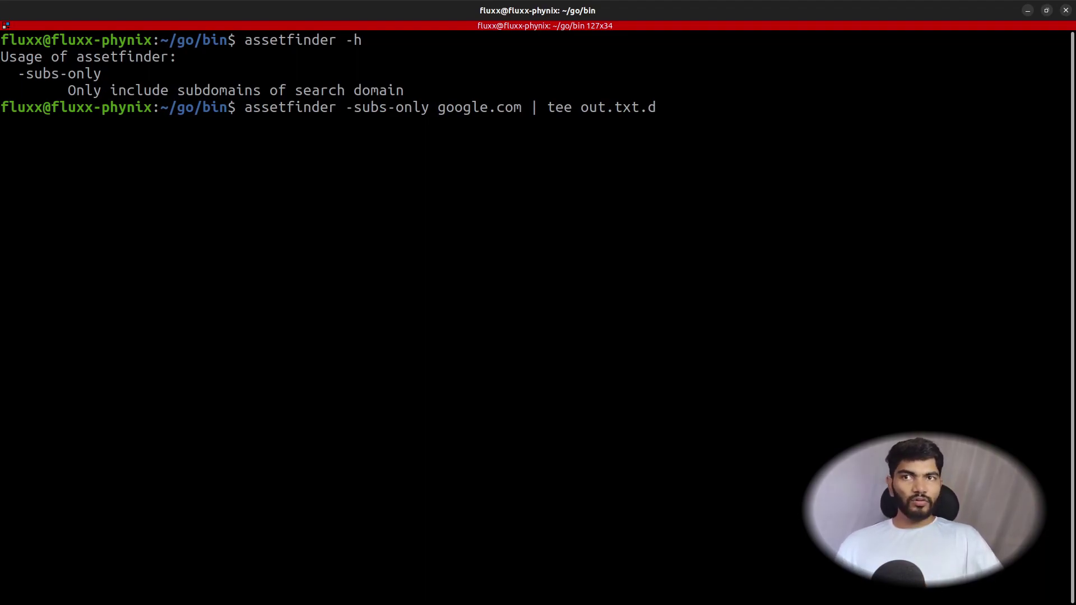
Review the parts of the command assetfinder -subs-only google.com | tee out.txt.d and run it.
{"action": "left_click_drag", "start_coordinate": [240, 107], "coordinate": [521, 107]}
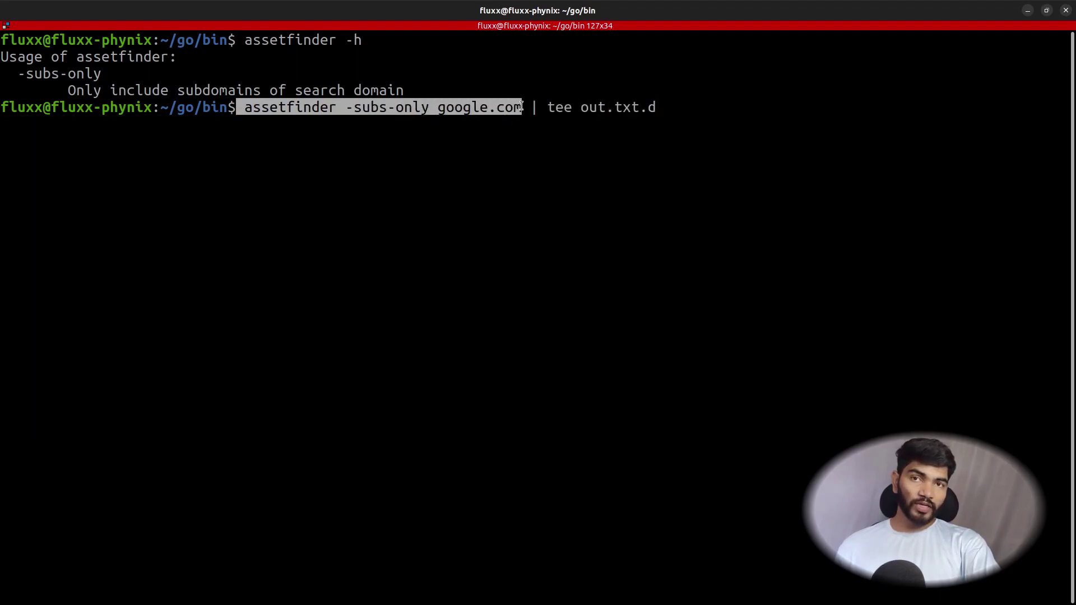
{"action": "left_click", "coordinate": [522, 107]}
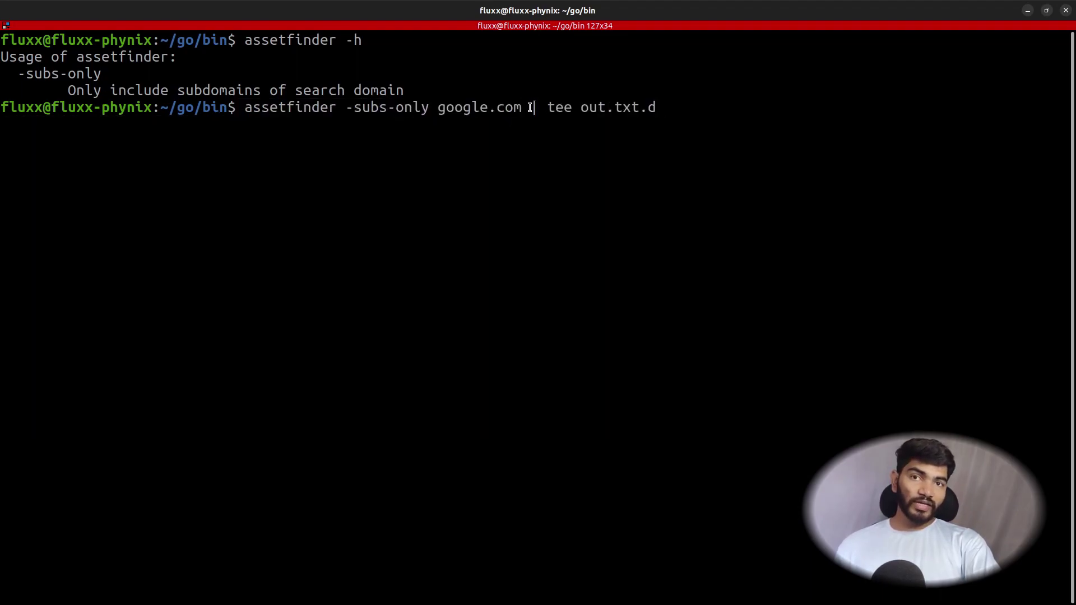
{"action": "left_click_drag", "start_coordinate": [530, 108], "coordinate": [570, 106]}
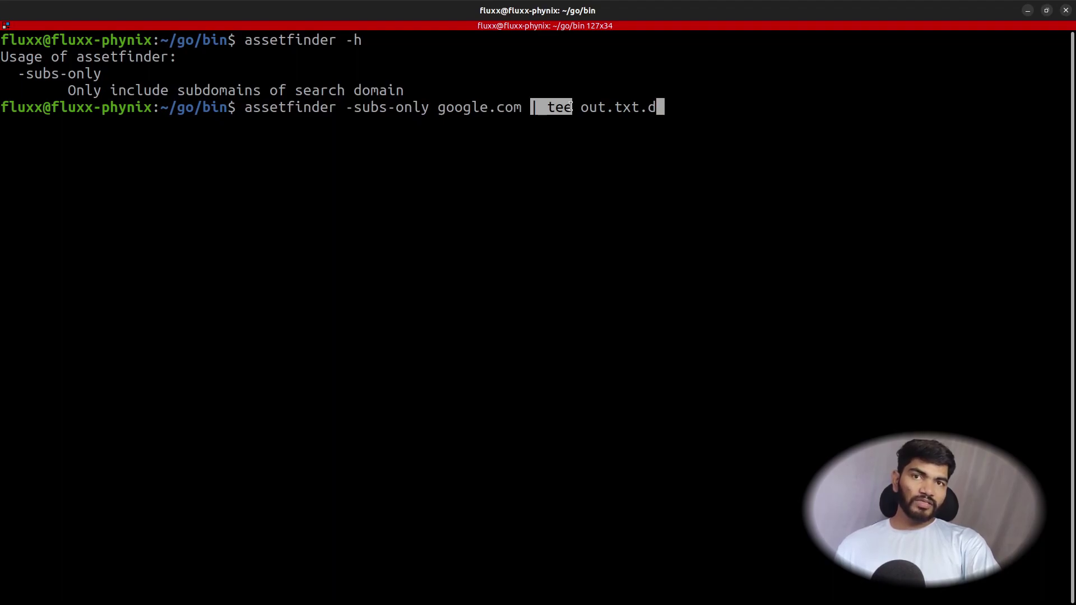
{"action": "left_click", "coordinate": [570, 107]}
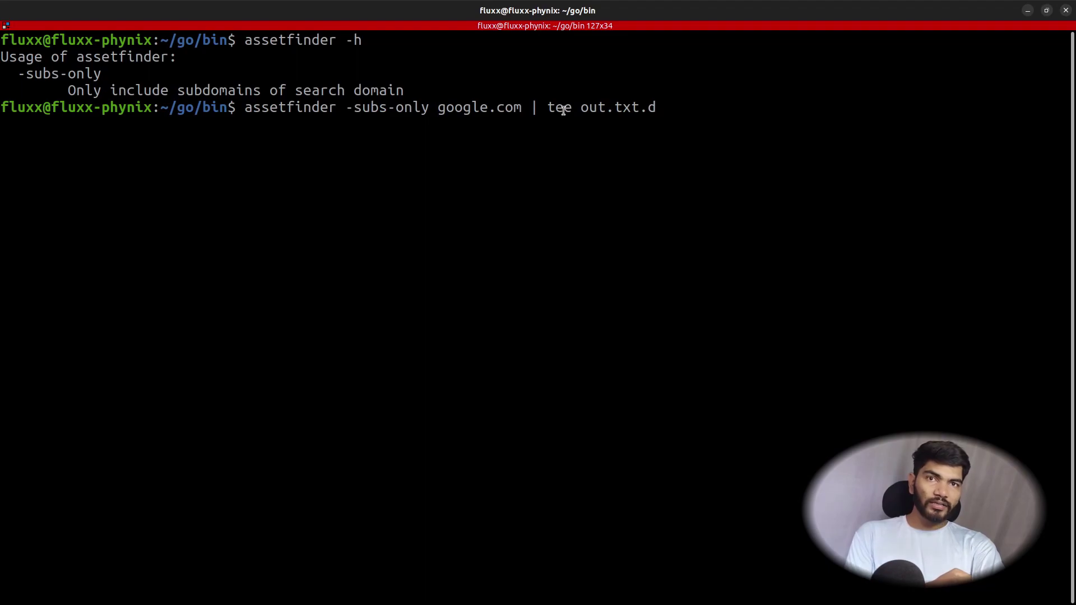
{"action": "left_click_drag", "start_coordinate": [581, 106], "coordinate": [652, 105]}
{"action": "left_click", "coordinate": [652, 106]}
{"action": "key", "text": "Return"}
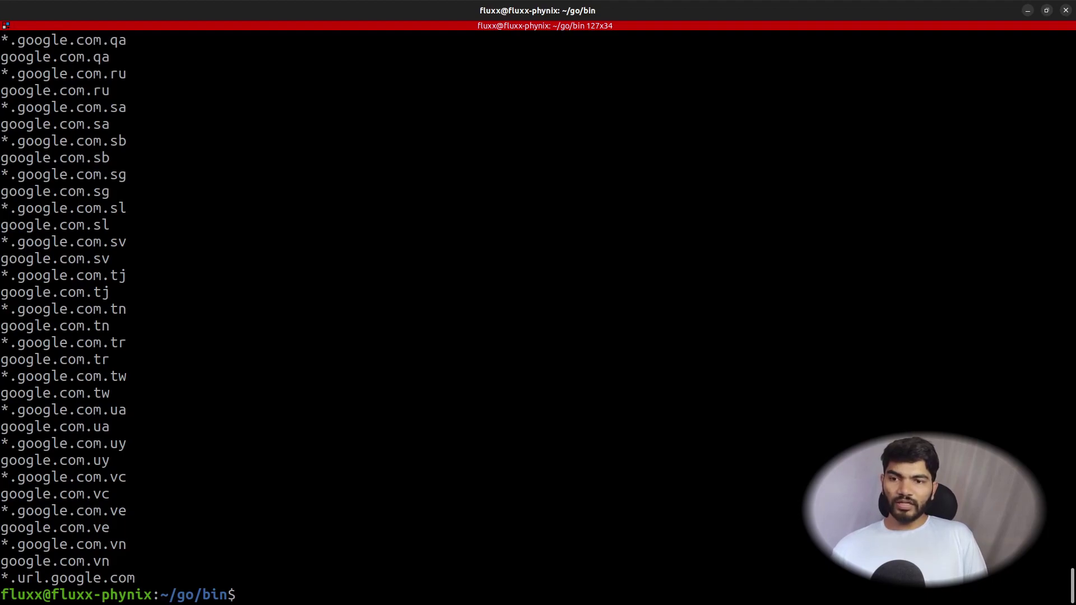
List the current directory with ls and copy the output file name out.txt.d.
{"action": "type", "text": "ls"}
{"action": "key", "text": "Return"}
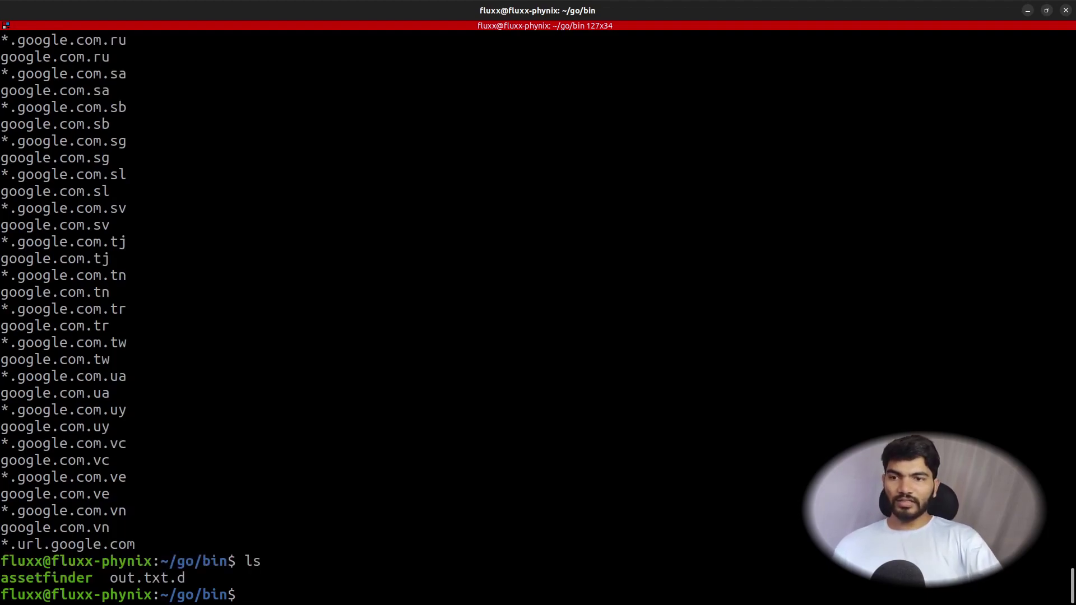
{"action": "double_click", "coordinate": [133, 579]}
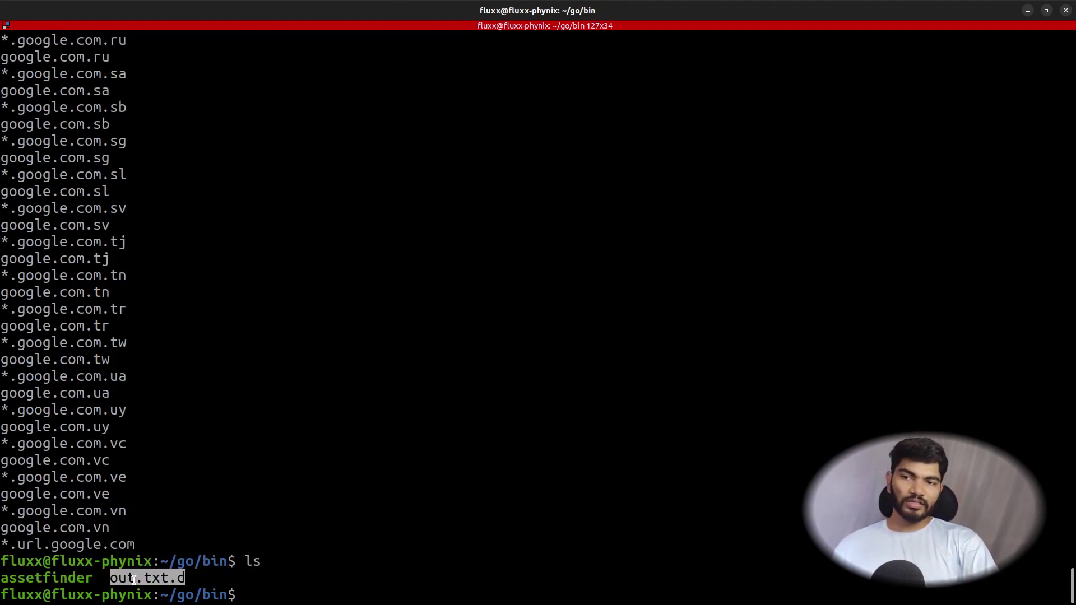
{"action": "right_click", "coordinate": [134, 579]}
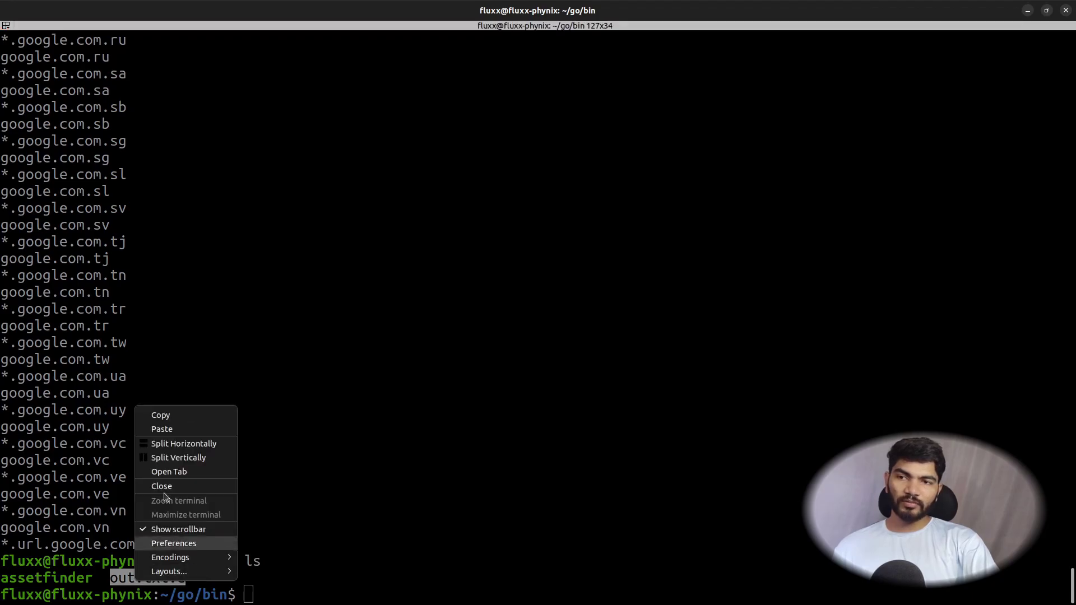
{"action": "left_click", "coordinate": [168, 425]}
Clear the prompt line and count the lines of the output file with wc -l out.txt.d.
{"action": "key", "text": "BackSpace"}
{"action": "key", "text": "BackSpace"}
{"action": "key", "text": "BackSpace"}
{"action": "key", "text": "BackSpace"}
{"action": "key", "text": "BackSpace"}
{"action": "key", "text": "BackSpace"}
{"action": "key", "text": "BackSpace"}
{"action": "key", "text": "BackSpace"}
{"action": "key", "text": "BackSpace"}
{"action": "key", "text": "BackSpace"}
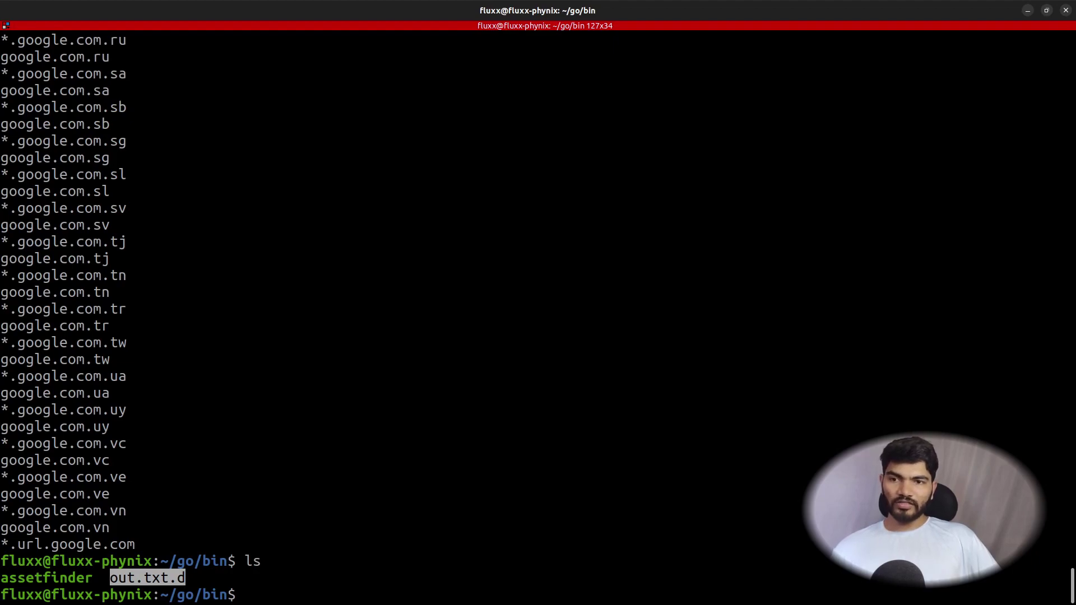
{"action": "type", "text": "wc -l"}
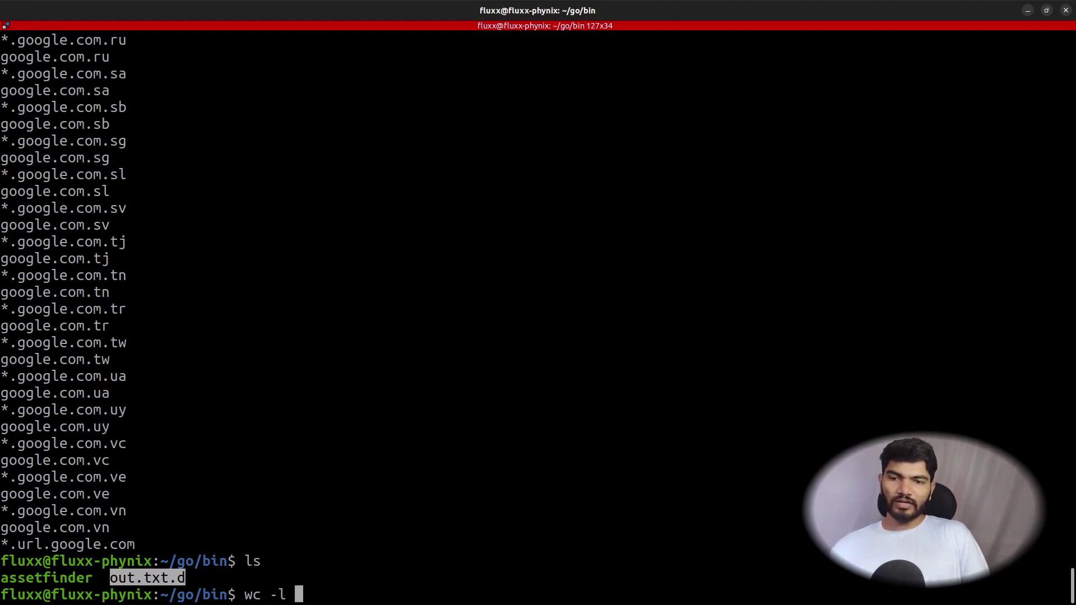
{"action": "key", "text": "ctrl+shift+v"}
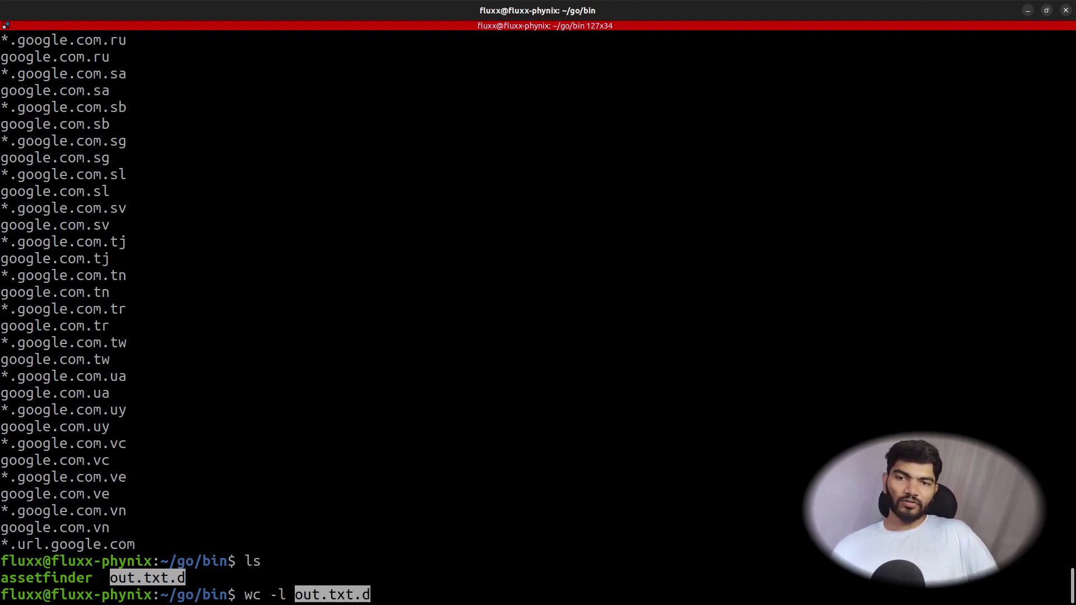
{"action": "key", "text": "Return"}
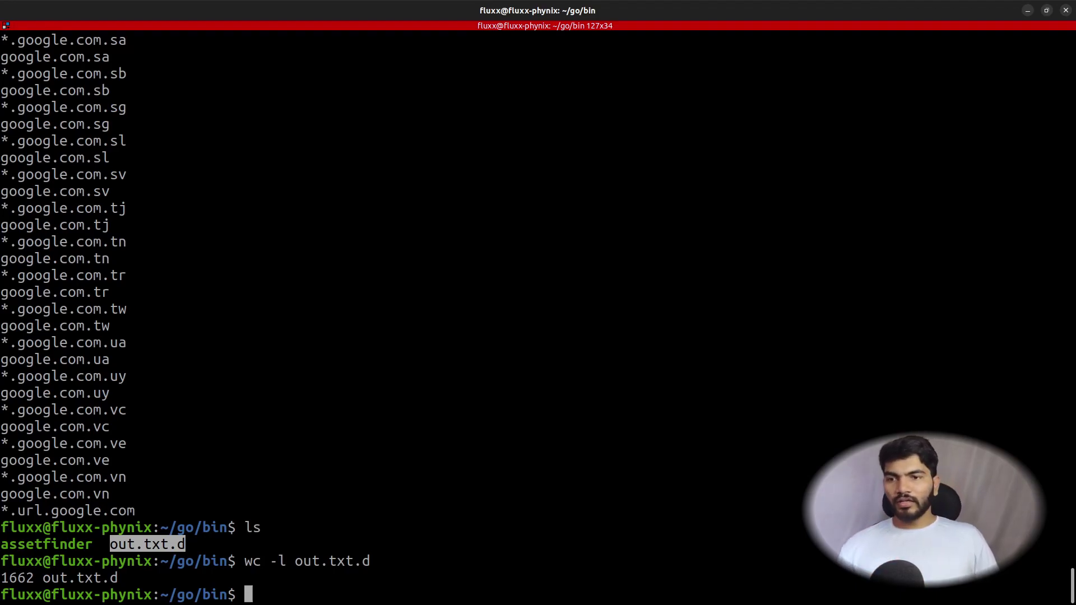
Open out.txt.d in nano and examine the first google.com subdomains in the list.
{"action": "type", "text": "nano"}
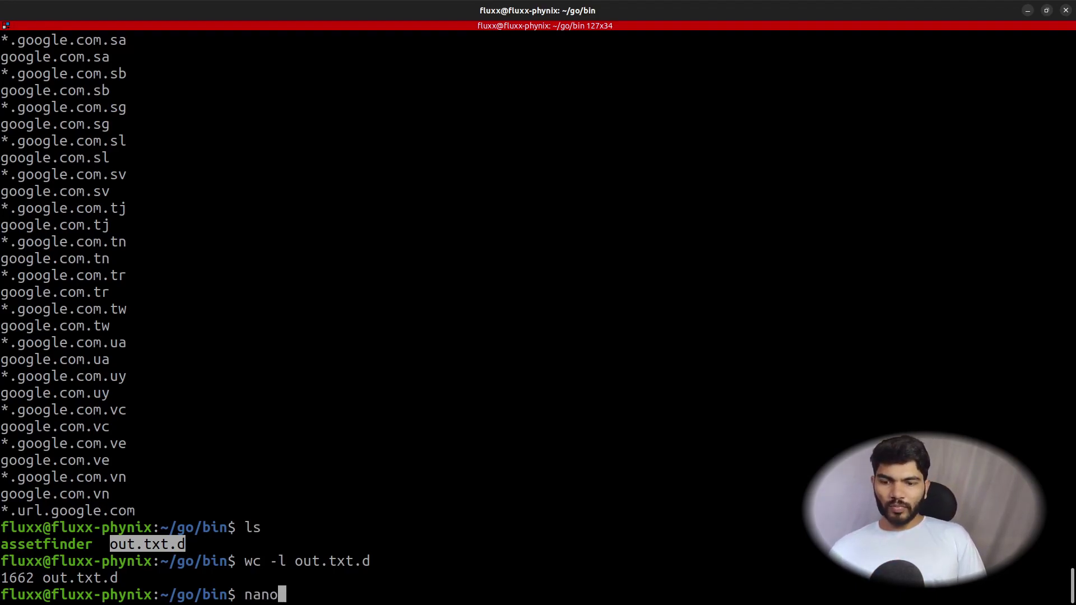
{"action": "type", "text": "out.txt.d"}
{"action": "key", "text": "Return"}
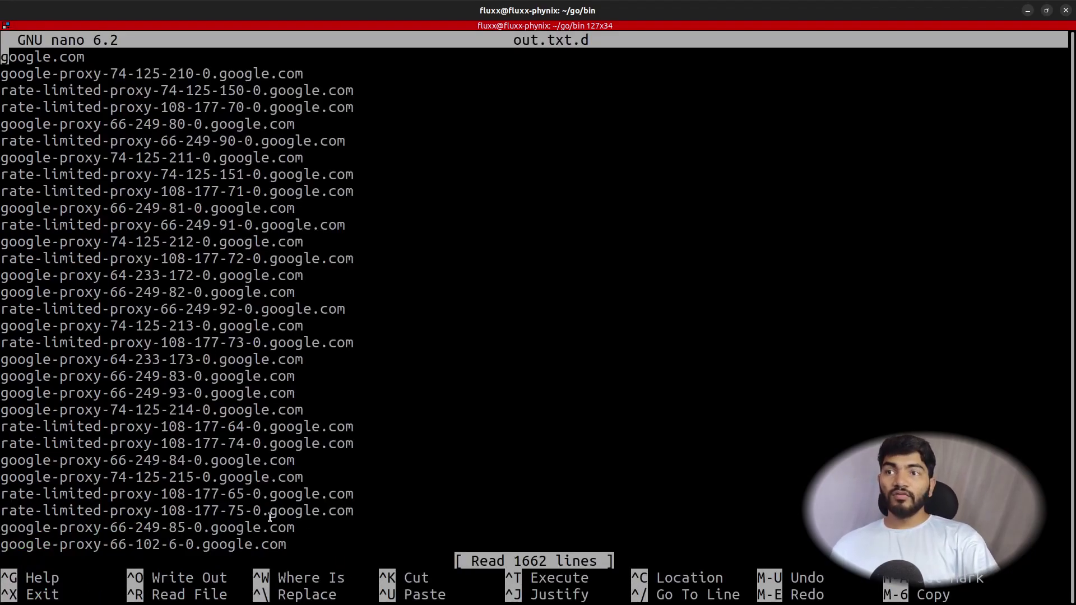
{"action": "left_click", "coordinate": [9, 47]}
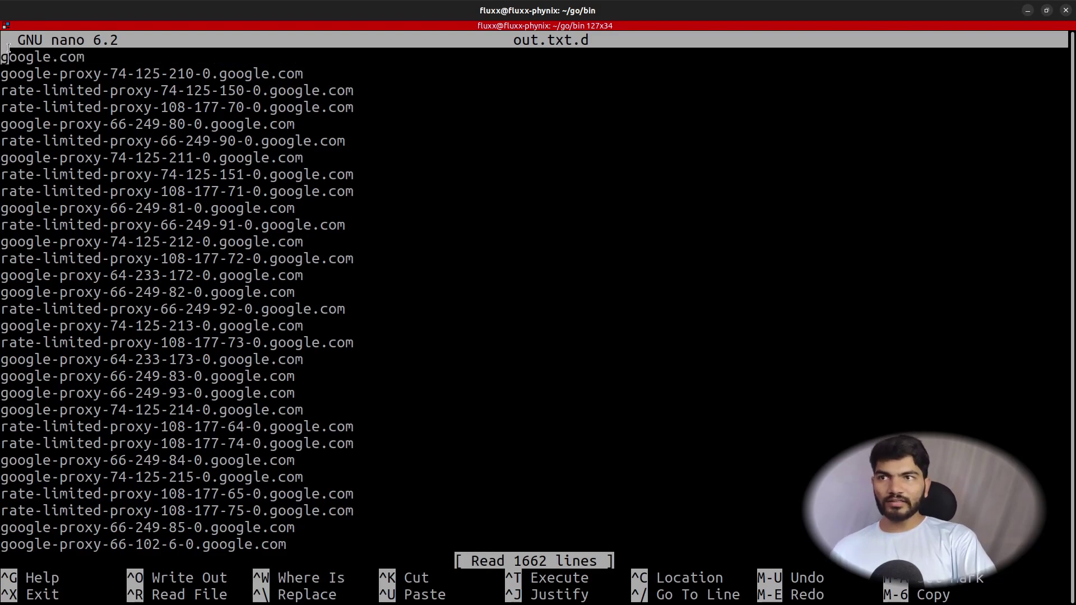
{"action": "left_click_drag", "start_coordinate": [213, 71], "coordinate": [3, 73]}
{"action": "left_click", "coordinate": [189, 90]}
{"action": "left_click_drag", "start_coordinate": [189, 90], "coordinate": [3, 91]}
{"action": "left_click_drag", "start_coordinate": [260, 140], "coordinate": [67, 140]}
{"action": "left_click_drag", "start_coordinate": [277, 241], "coordinate": [106, 238]}
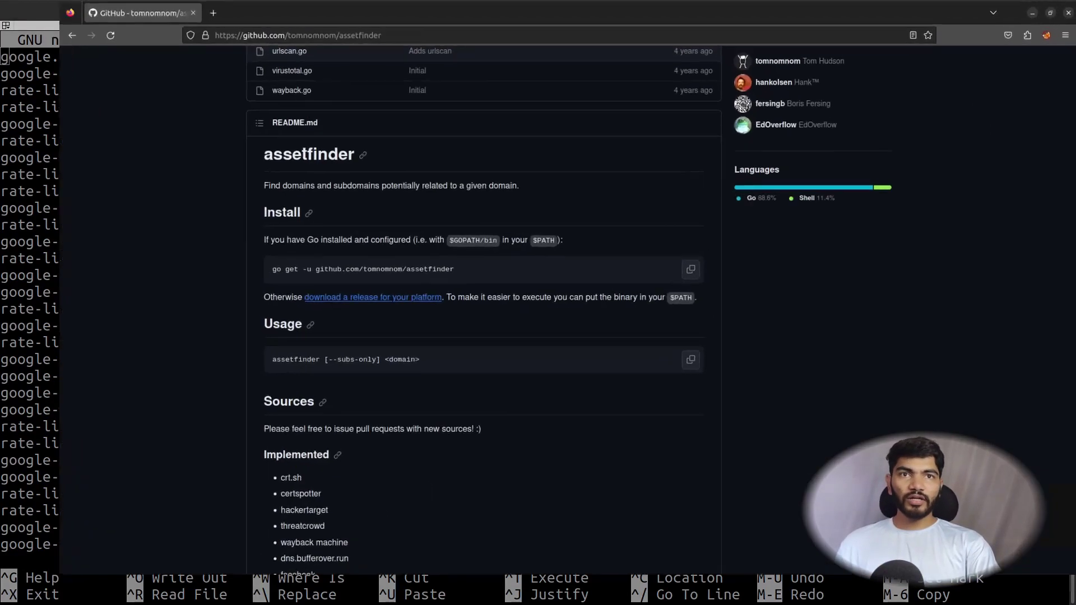
Switch to the assetfinder GitHub page in Firefox and examine its source files, including wayback.go, virustotal.go and facebook.go.
{"action": "scroll", "coordinate": [150, 225], "scroll_direction": "up", "scroll_amount": 7}
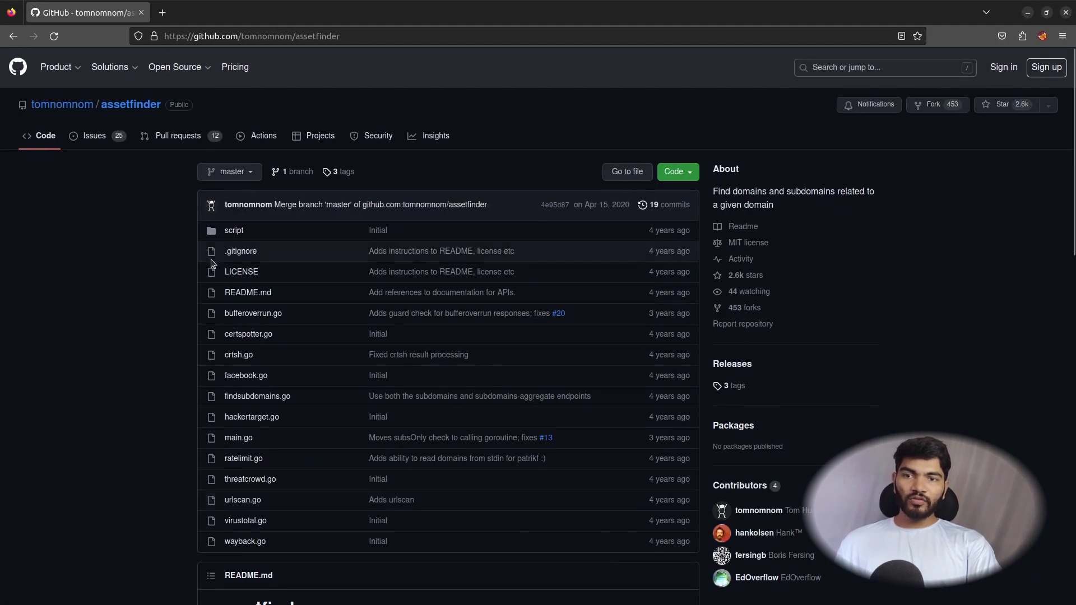
{"action": "scroll", "coordinate": [321, 448], "scroll_direction": "down", "scroll_amount": 3}
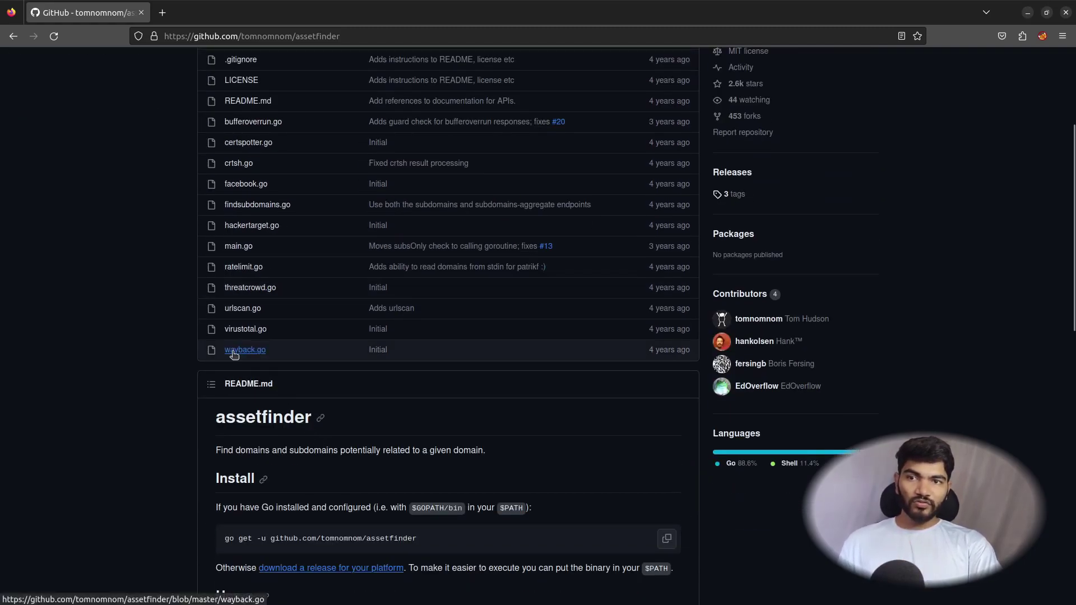
{"action": "left_click_drag", "start_coordinate": [283, 355], "coordinate": [229, 349]}
{"action": "left_click_drag", "start_coordinate": [297, 331], "coordinate": [218, 332]}
{"action": "left_click", "coordinate": [301, 307]}
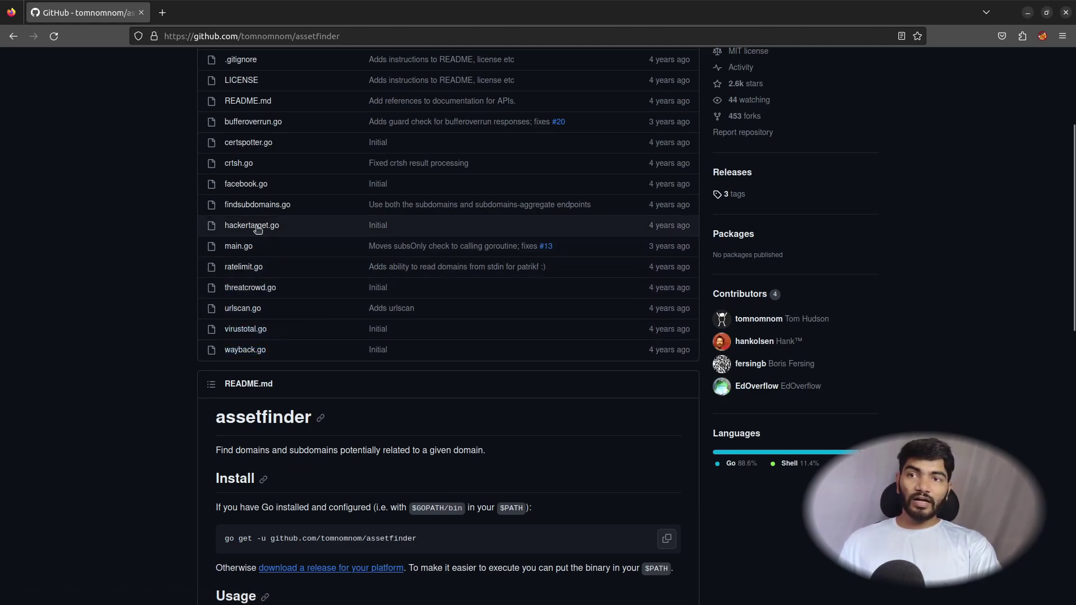
{"action": "left_click_drag", "start_coordinate": [287, 188], "coordinate": [186, 188]}
{"action": "left_click", "coordinate": [142, 200]}
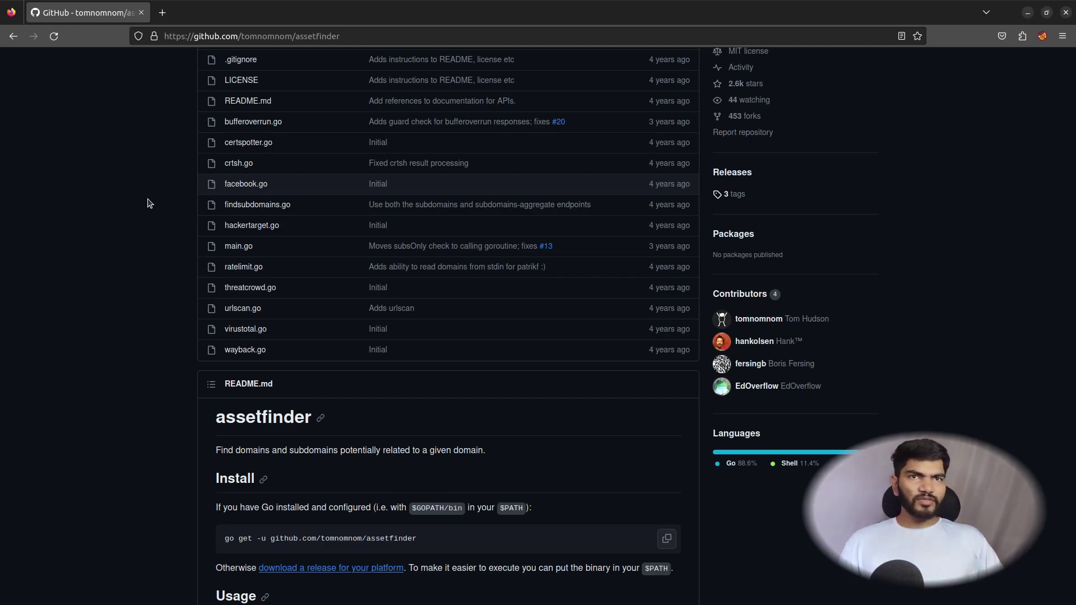
Return to the terminal and exit nano from out.txt.d.
{"action": "left_click_drag", "start_coordinate": [314, 69], "coordinate": [693, 243]}
{"action": "left_click", "coordinate": [446, 276]}
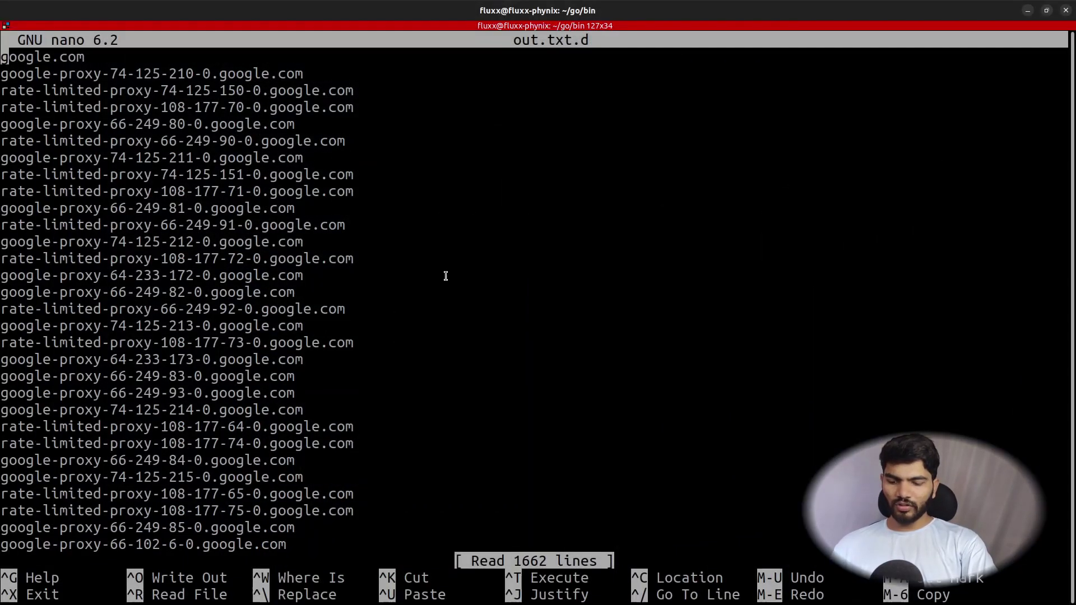
{"action": "key", "text": "ctrl+x"}
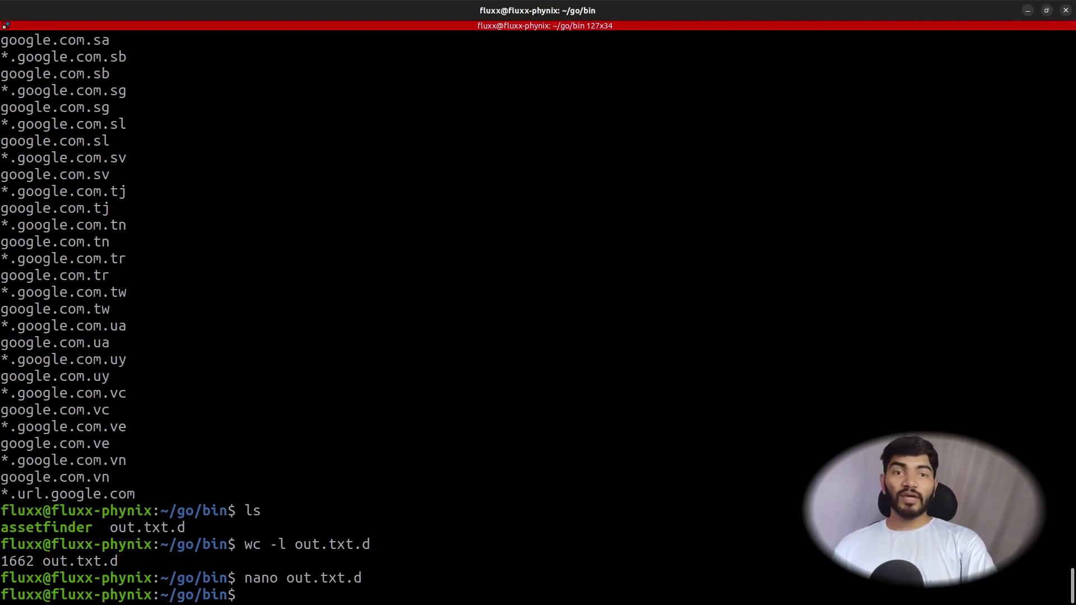
Switch back to the assetfinder GitHub page in Firefox and look further down its README.
{"action": "key", "text": "alt+Tab"}
{"action": "left_click_drag", "start_coordinate": [806, 205], "coordinate": [727, 205]}
{"action": "double_click", "coordinate": [727, 205]}
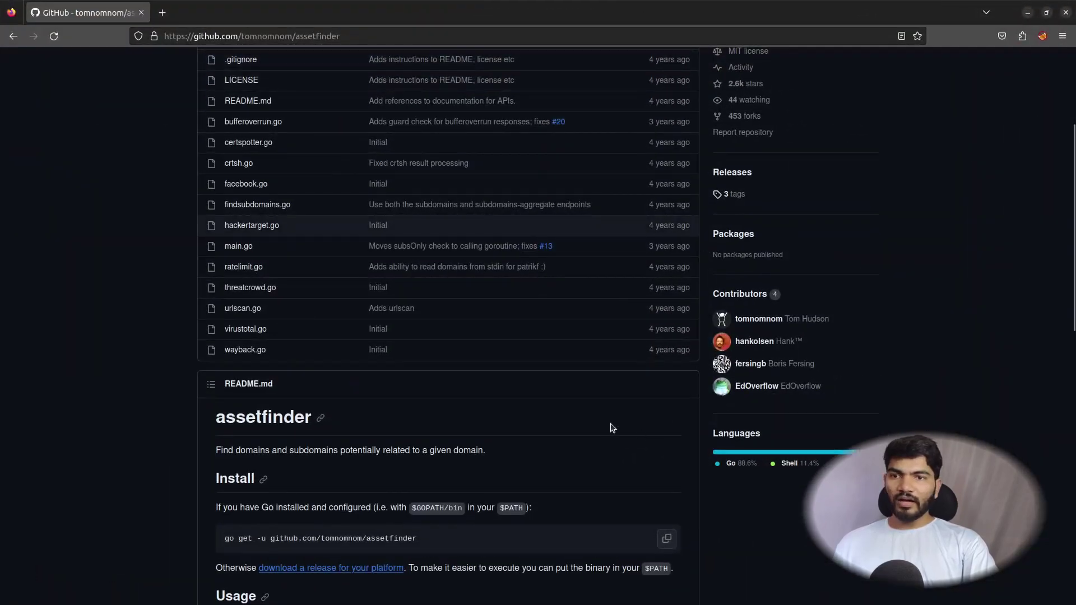
{"action": "scroll", "coordinate": [297, 436], "scroll_direction": "down", "scroll_amount": 2}
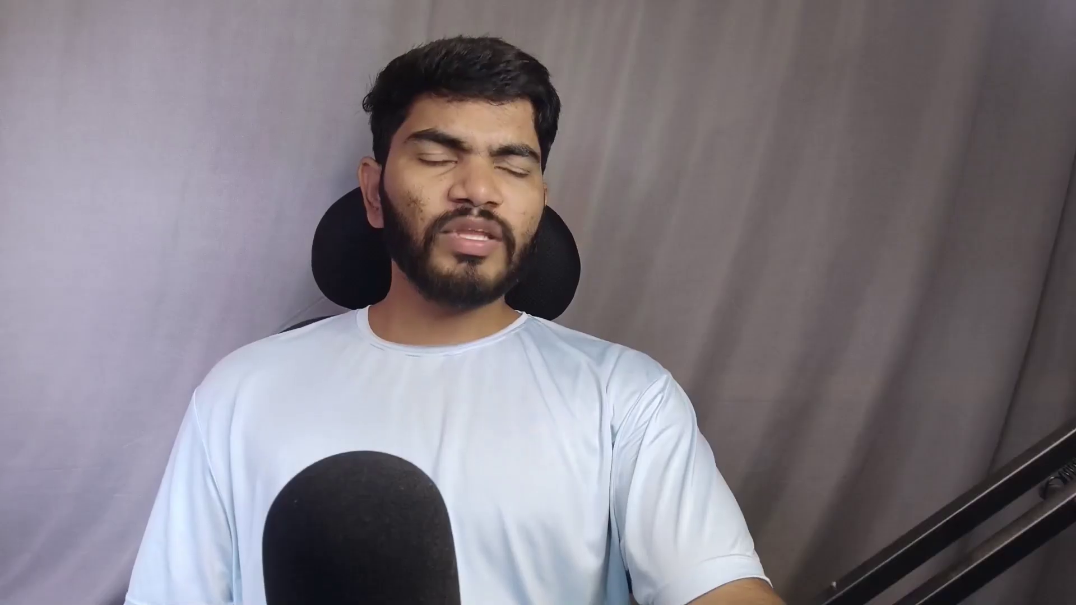